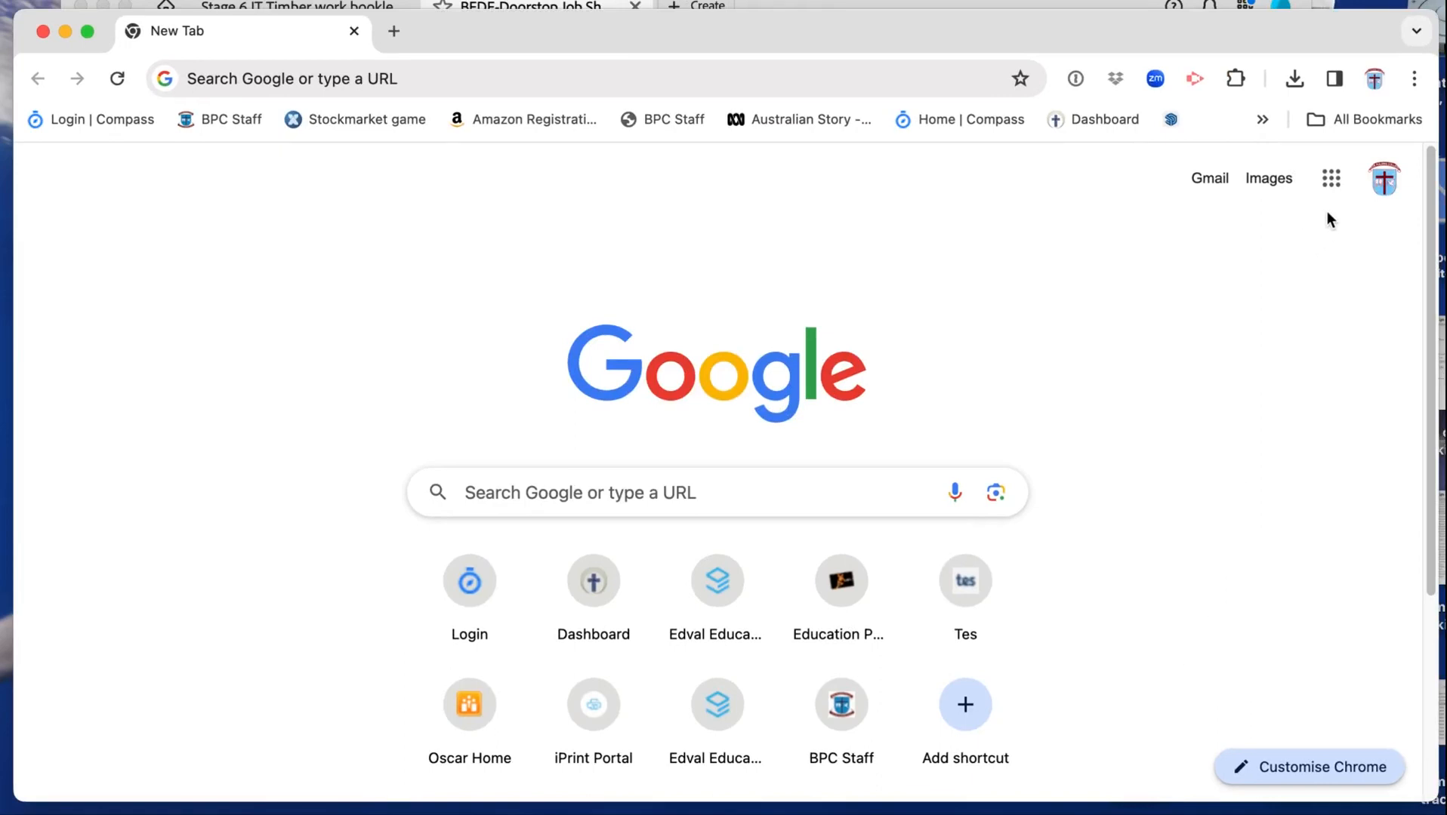
Open SketchUp for Schools from the Google apps list
click(1332, 179)
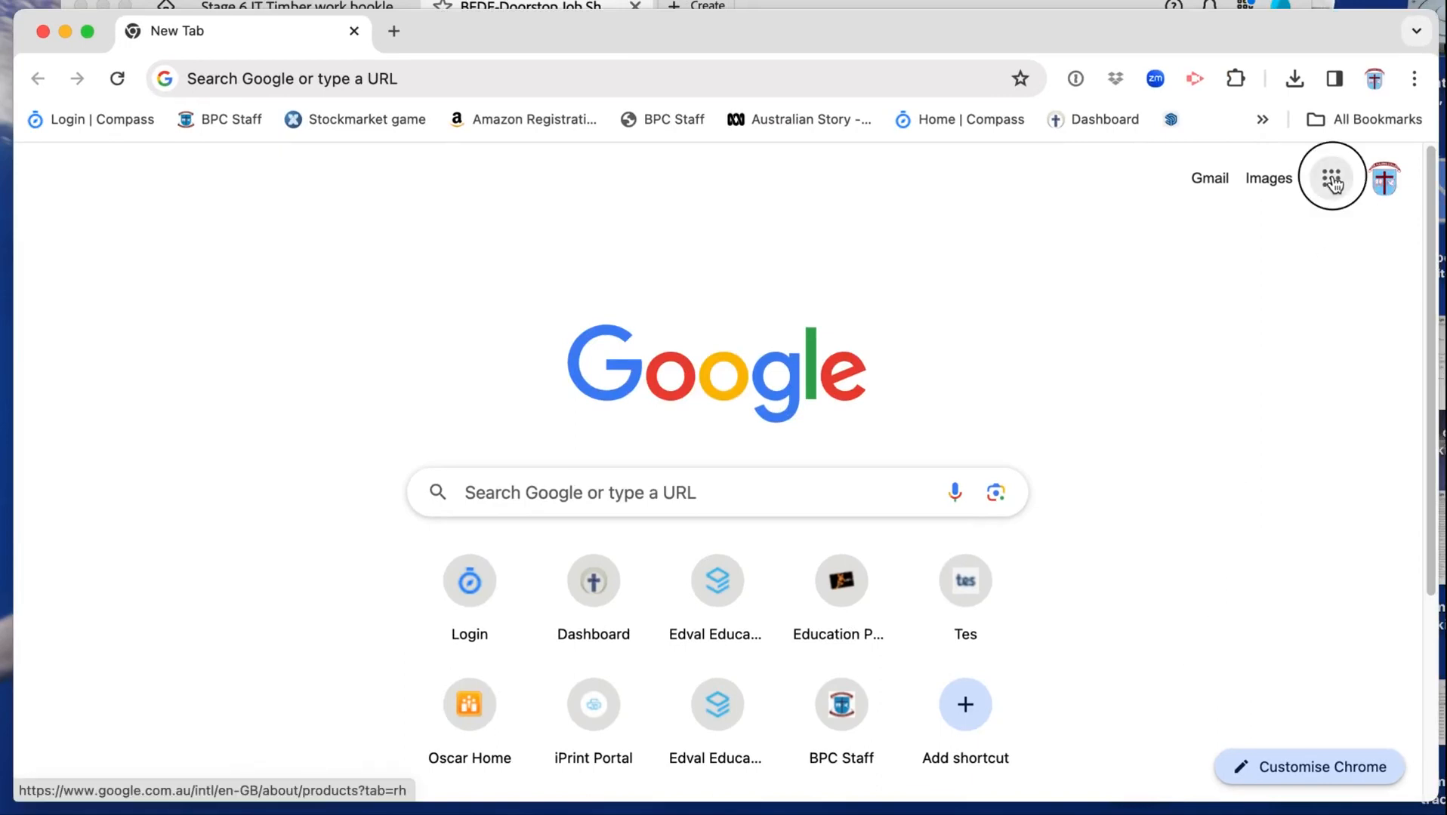
scroll(1276, 443, down, 3)
scroll(1276, 443, down, 10)
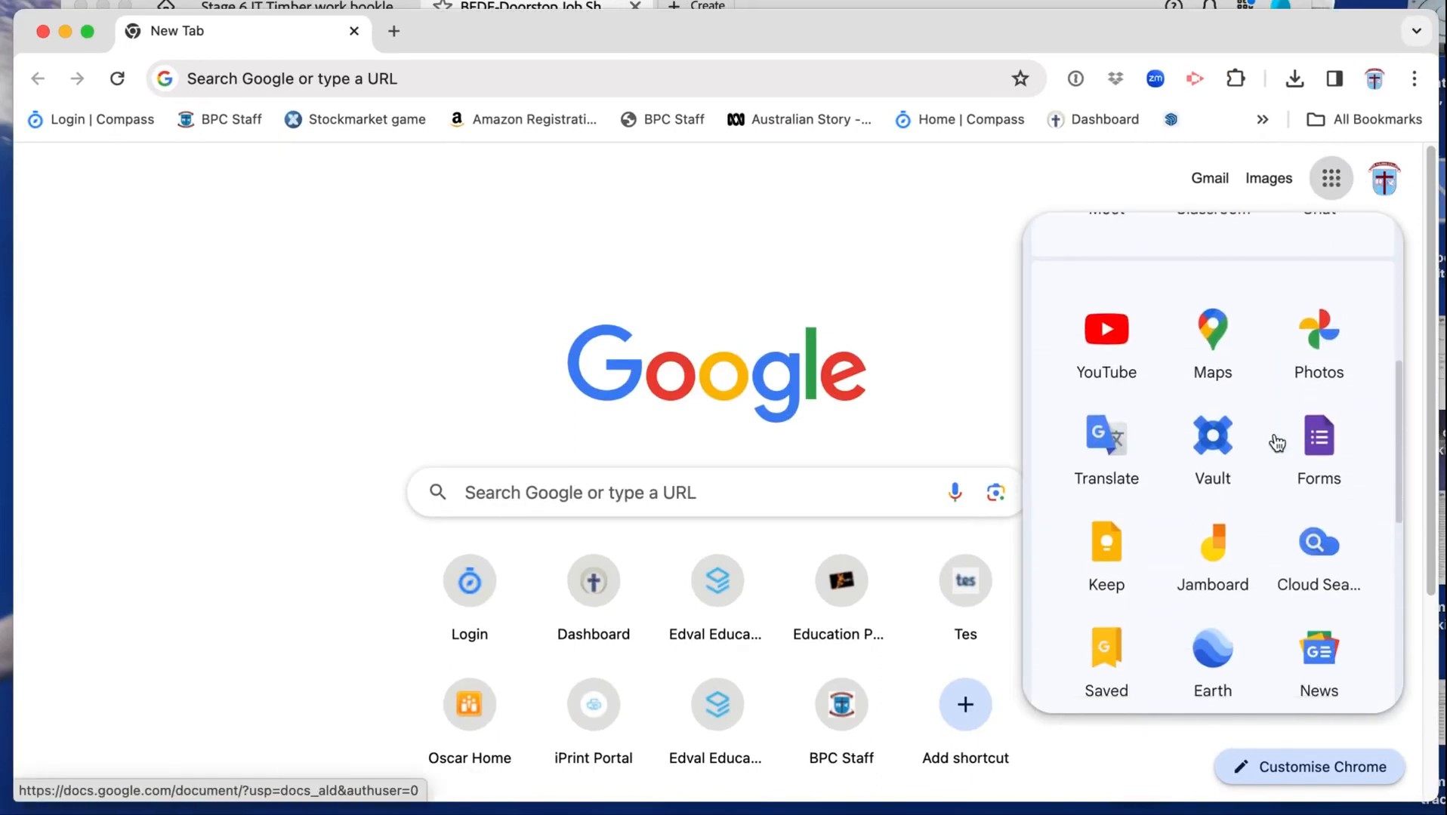
scroll(1276, 443, down, 3)
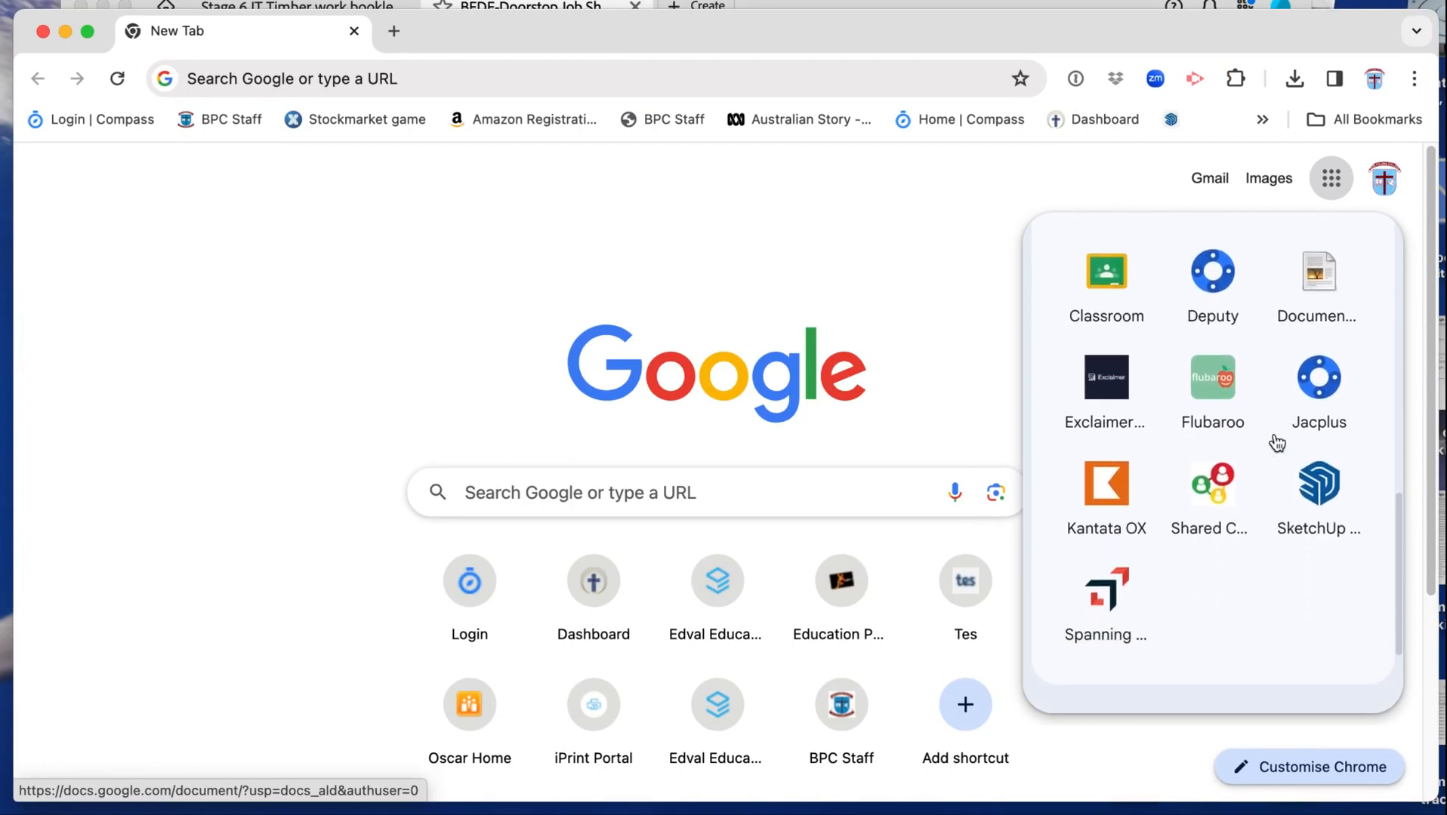
click(1312, 468)
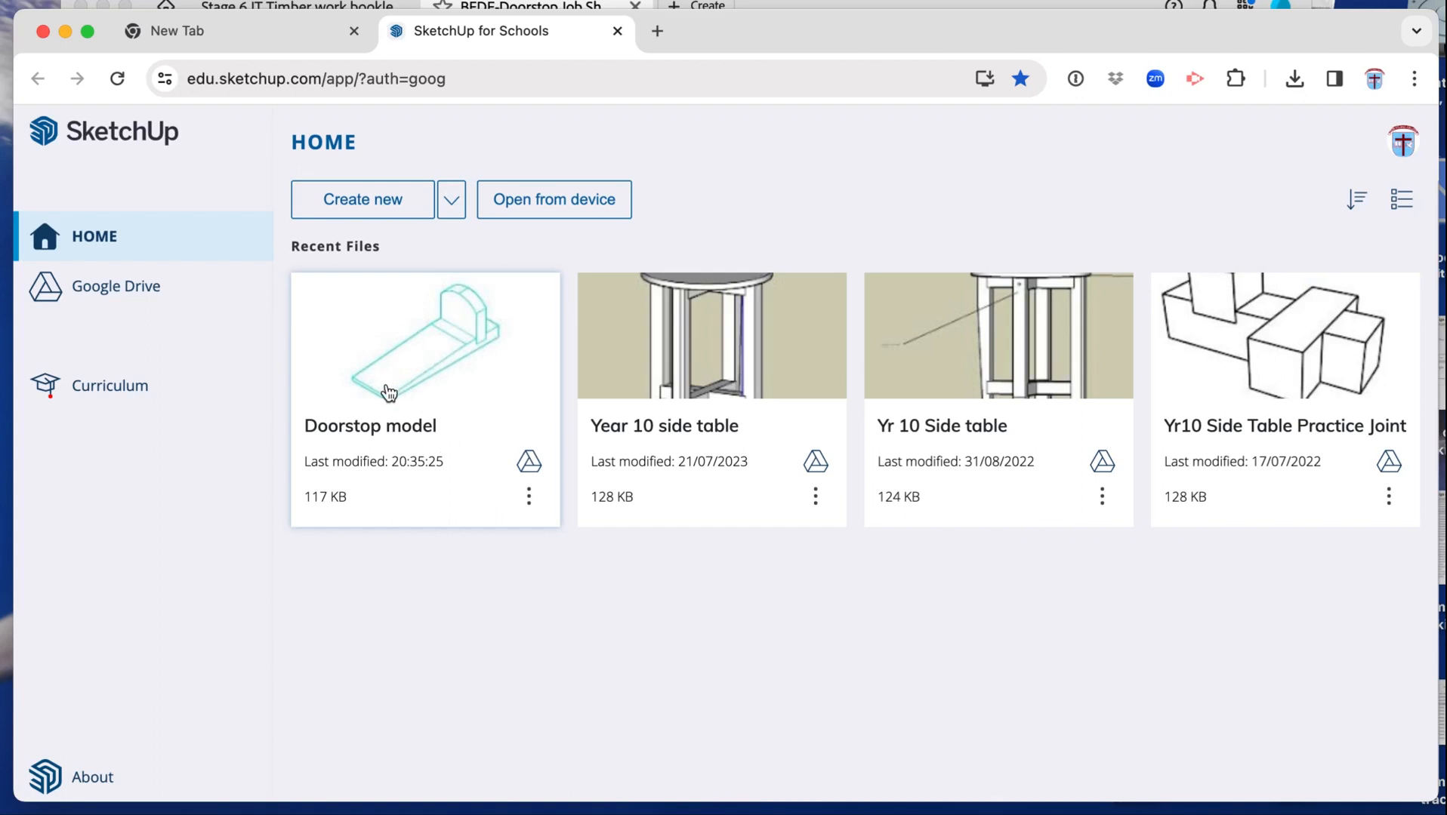
Create a new model using the Decimal - Millimeters template and delete the default person figure
click(454, 205)
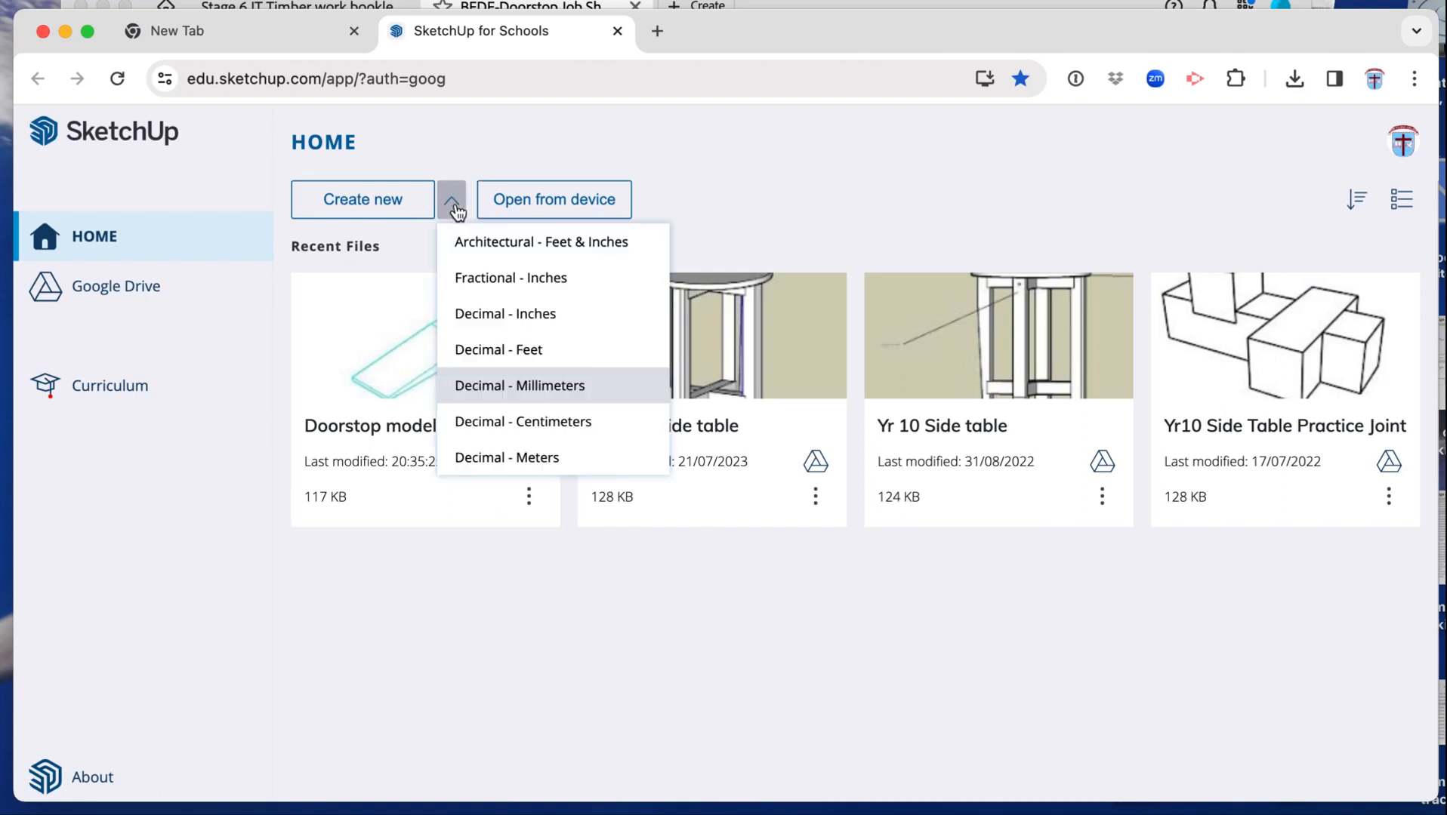
click(561, 398)
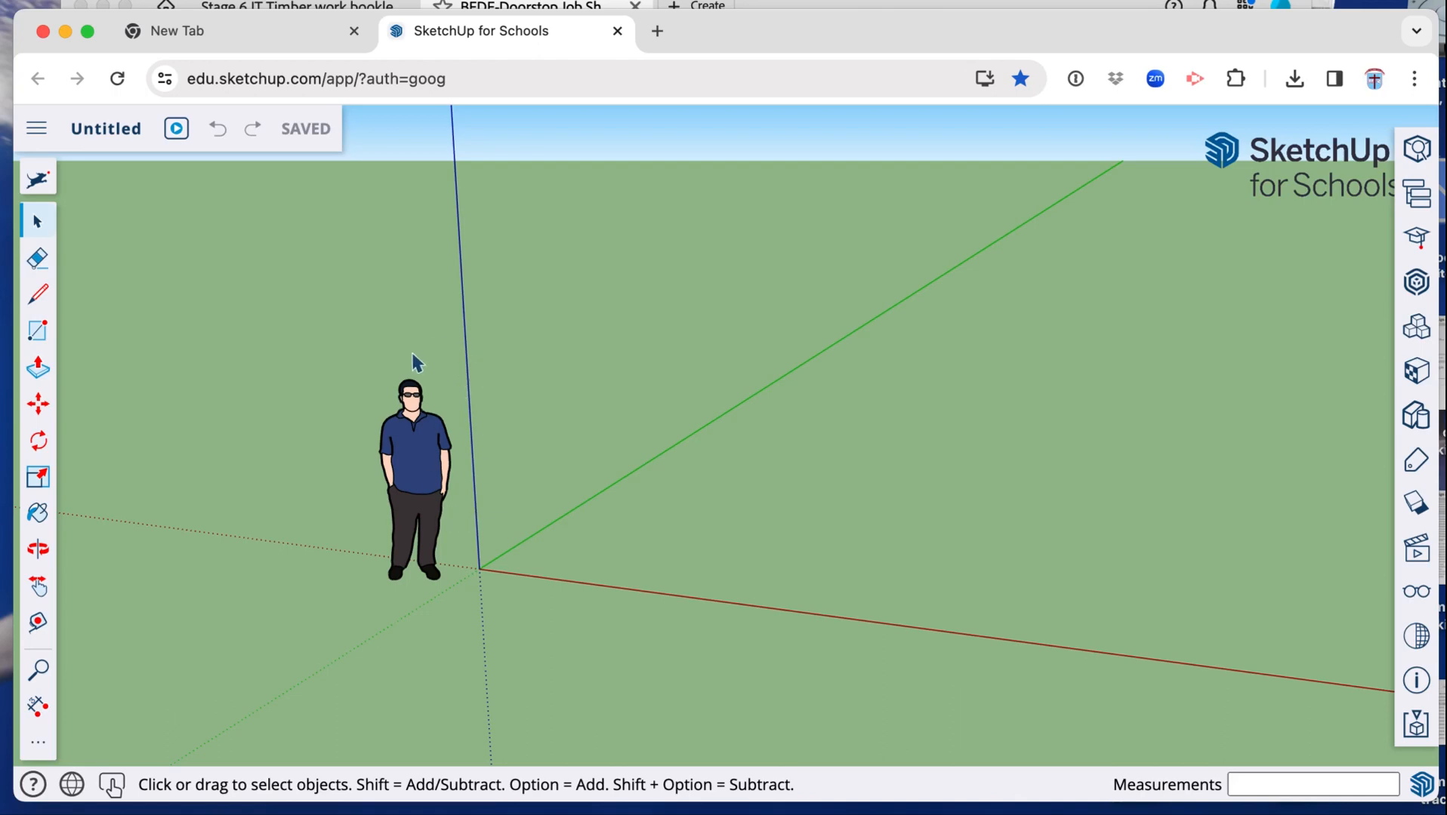
click(423, 468)
key(Delete)
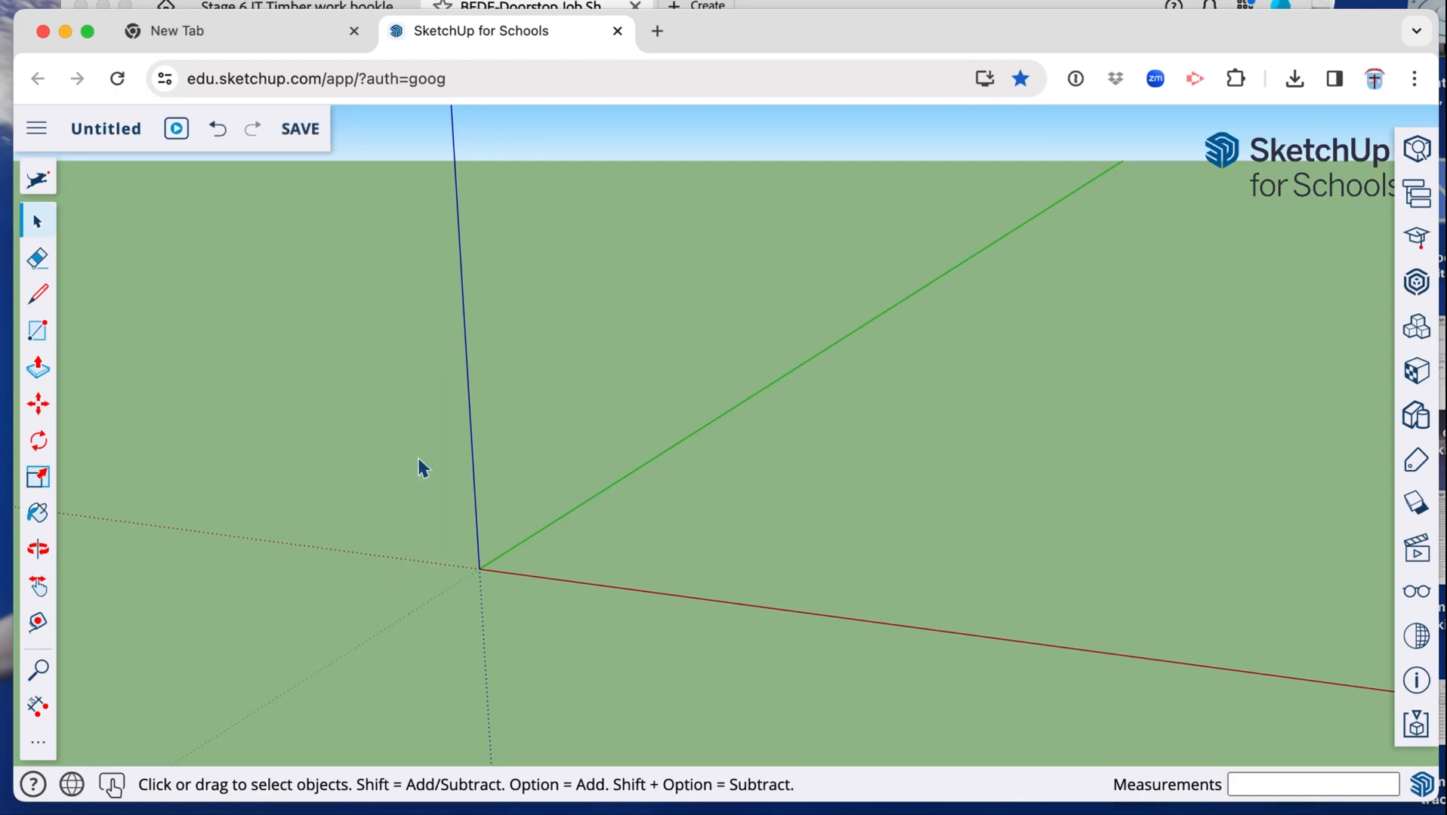
Check that the input device is set to Trackpad
scroll(955, 487, left, 5)
scroll(956, 487, right, 10)
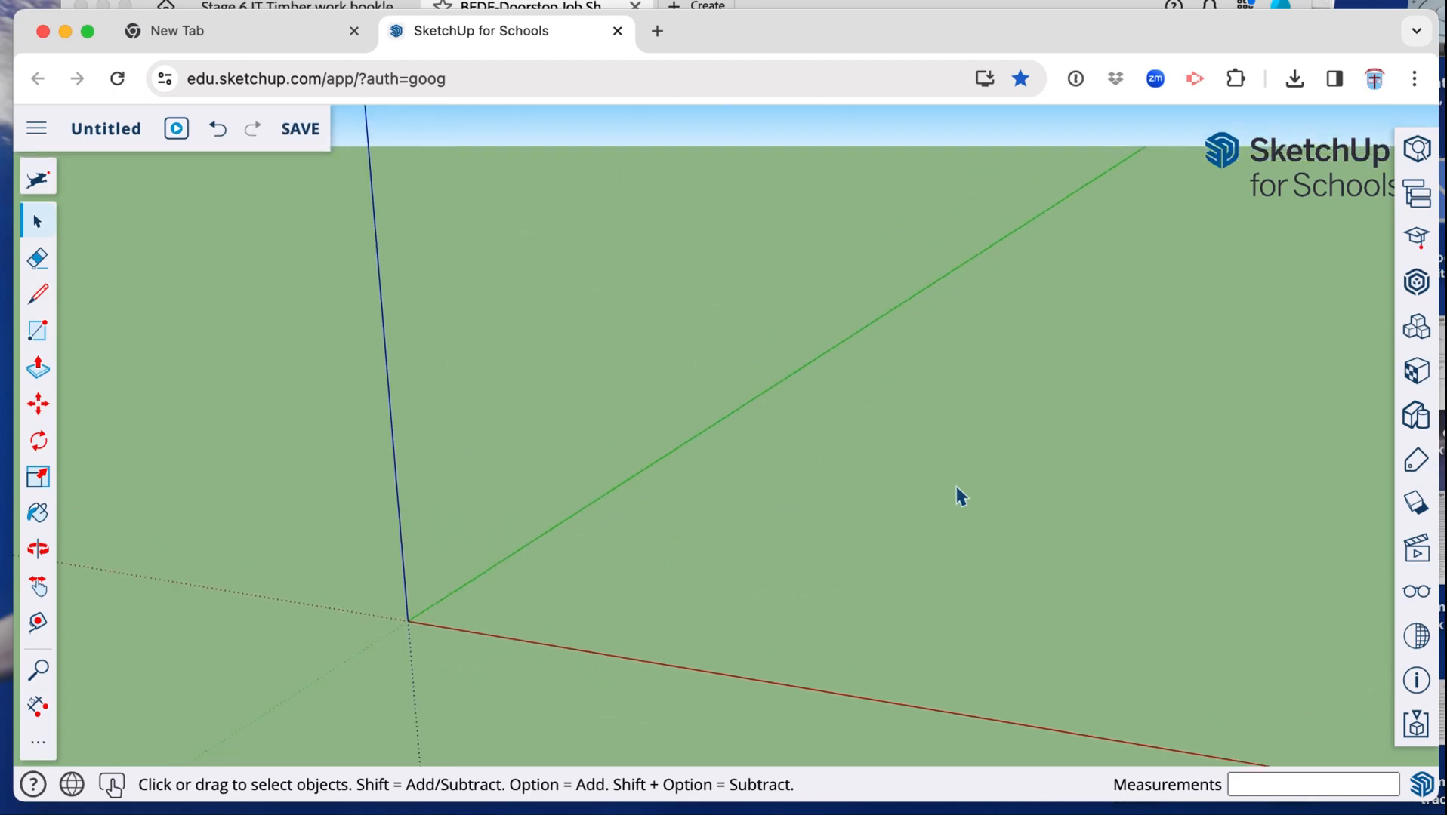
scroll(956, 487, up, 3)
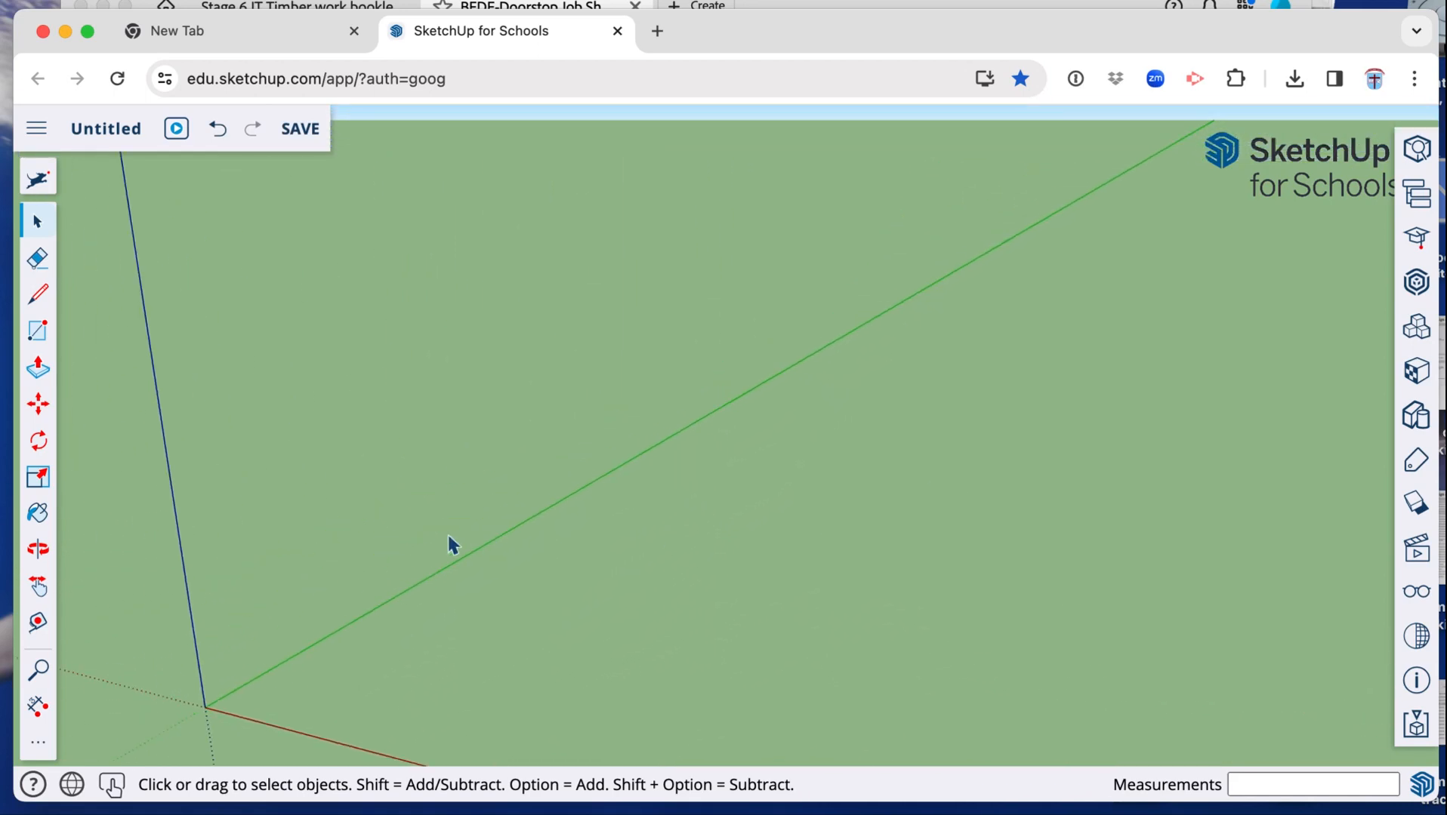
click(113, 788)
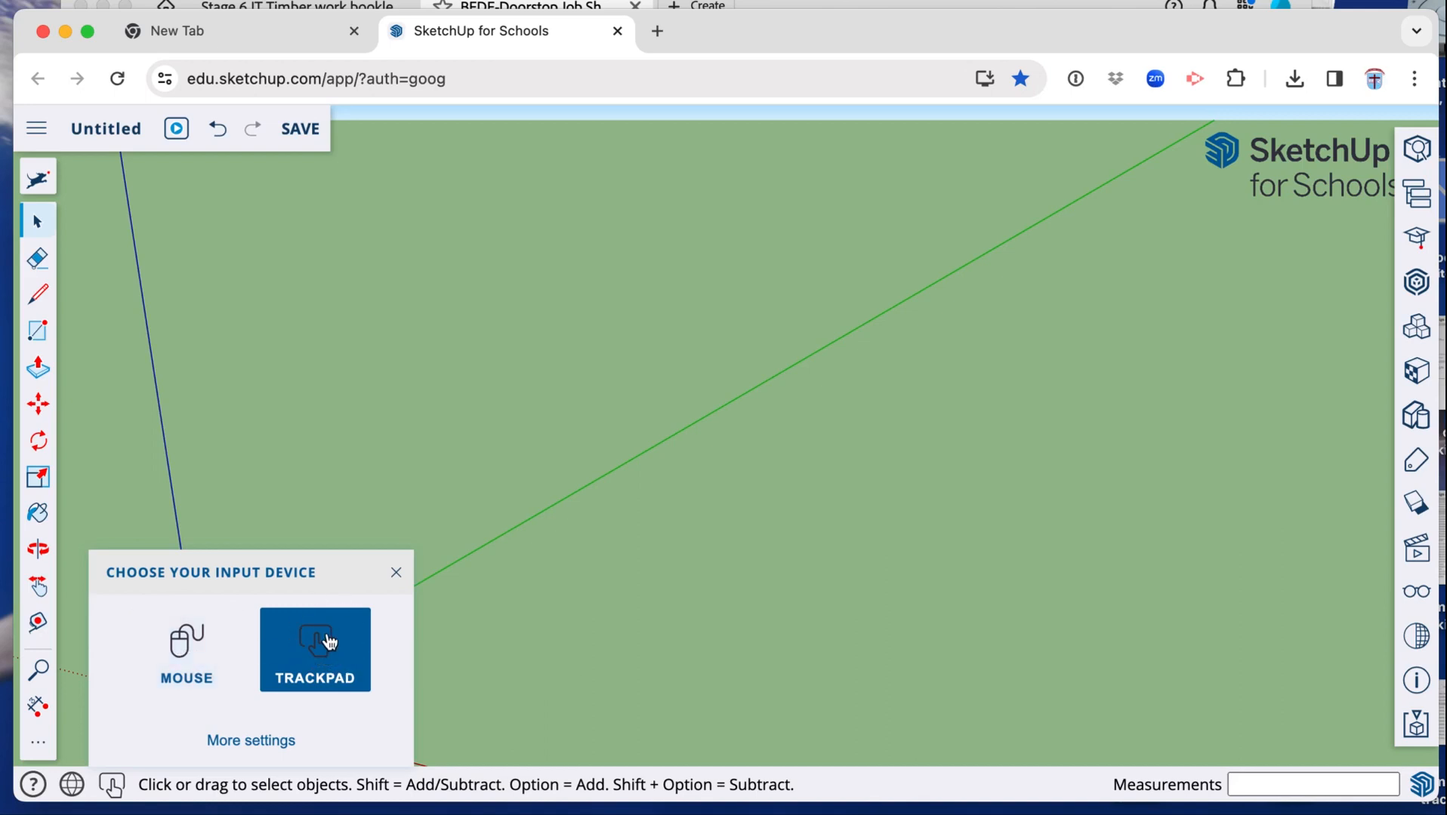
click(631, 585)
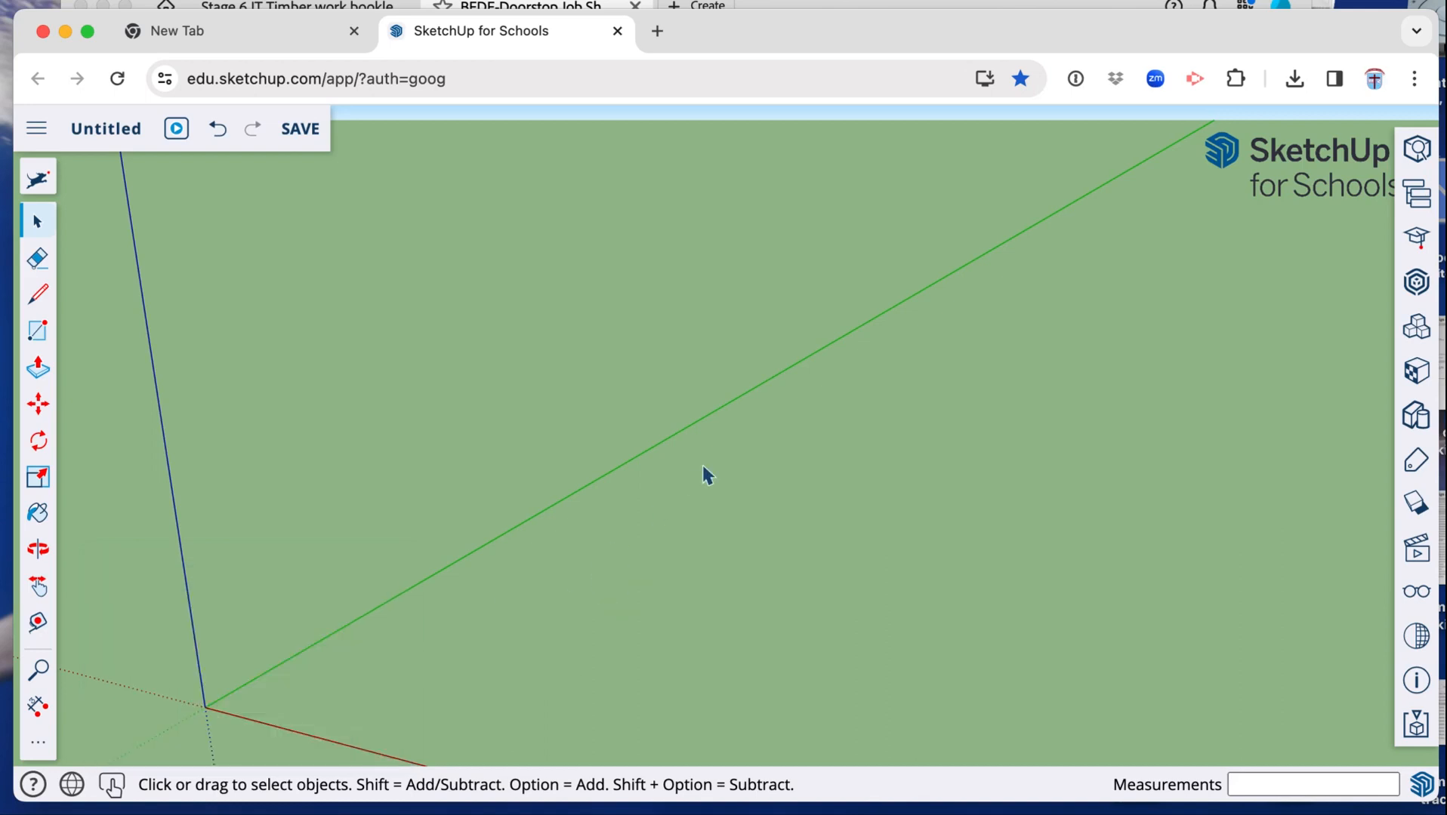
Draw a 220 by 70 mm rectangle flat on the ground between the red and green axes
scroll(703, 475, down, 3)
scroll(704, 475, up, 3)
scroll(704, 475, down, 3)
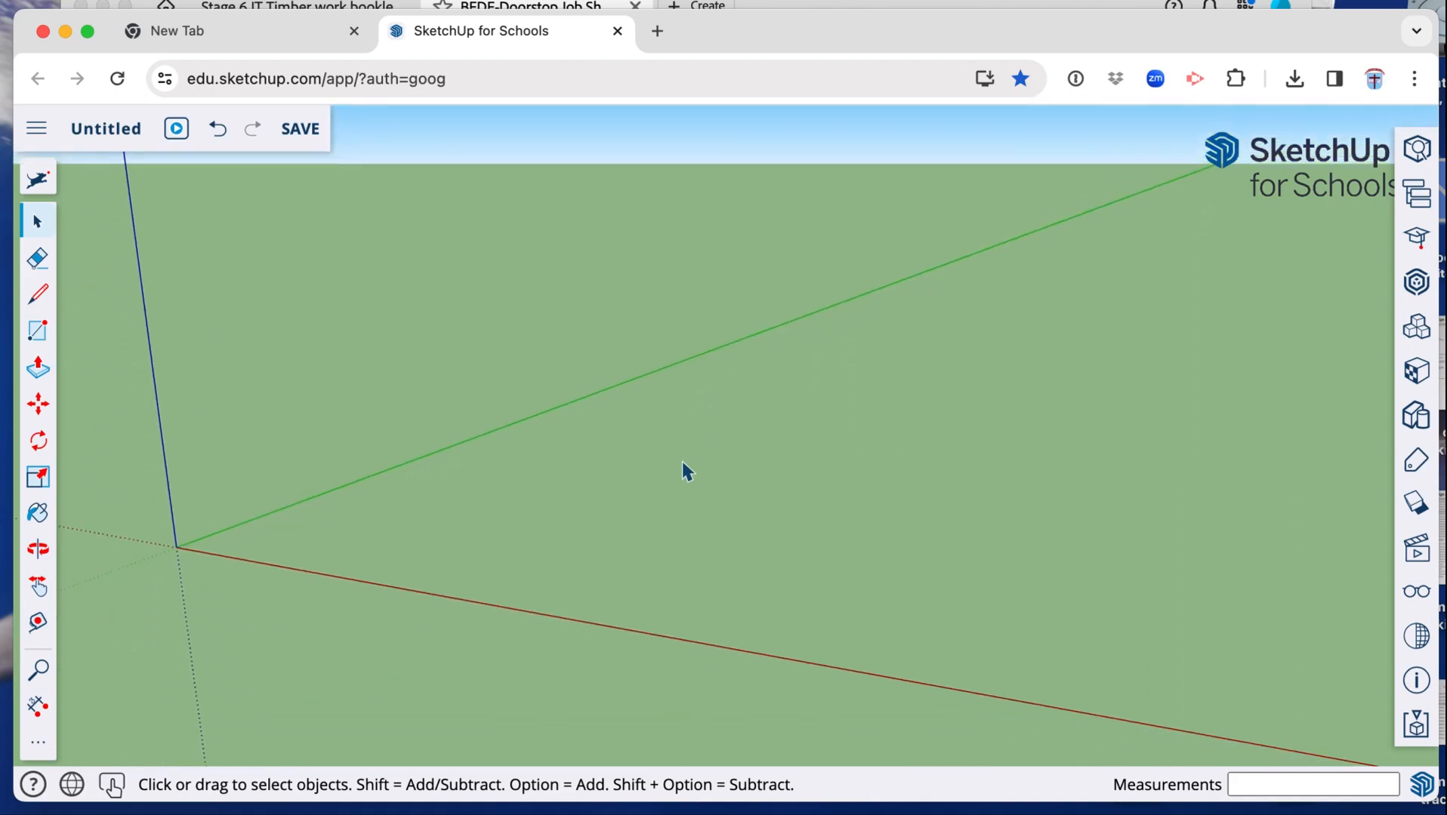
click(38, 334)
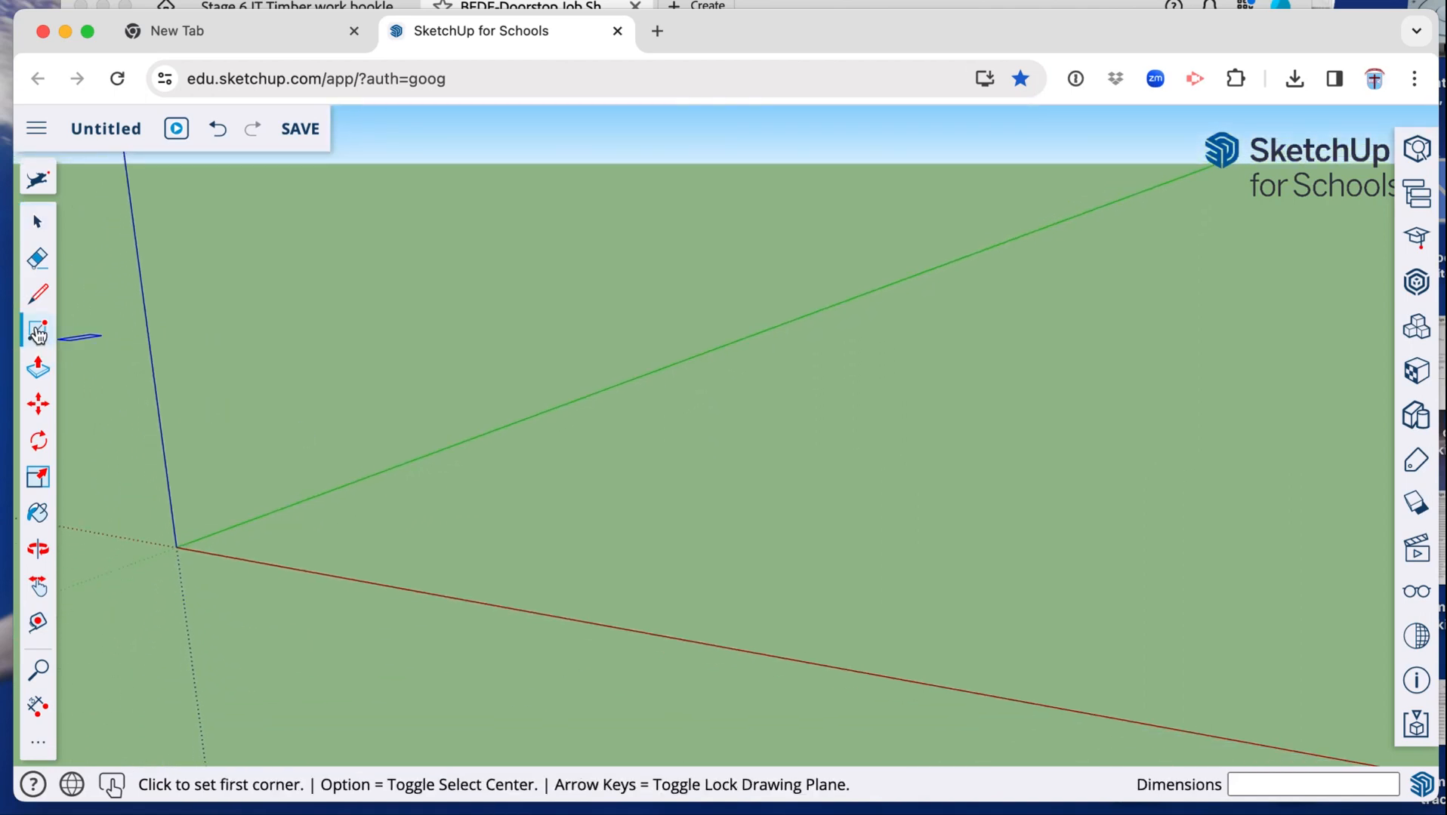
click(582, 438)
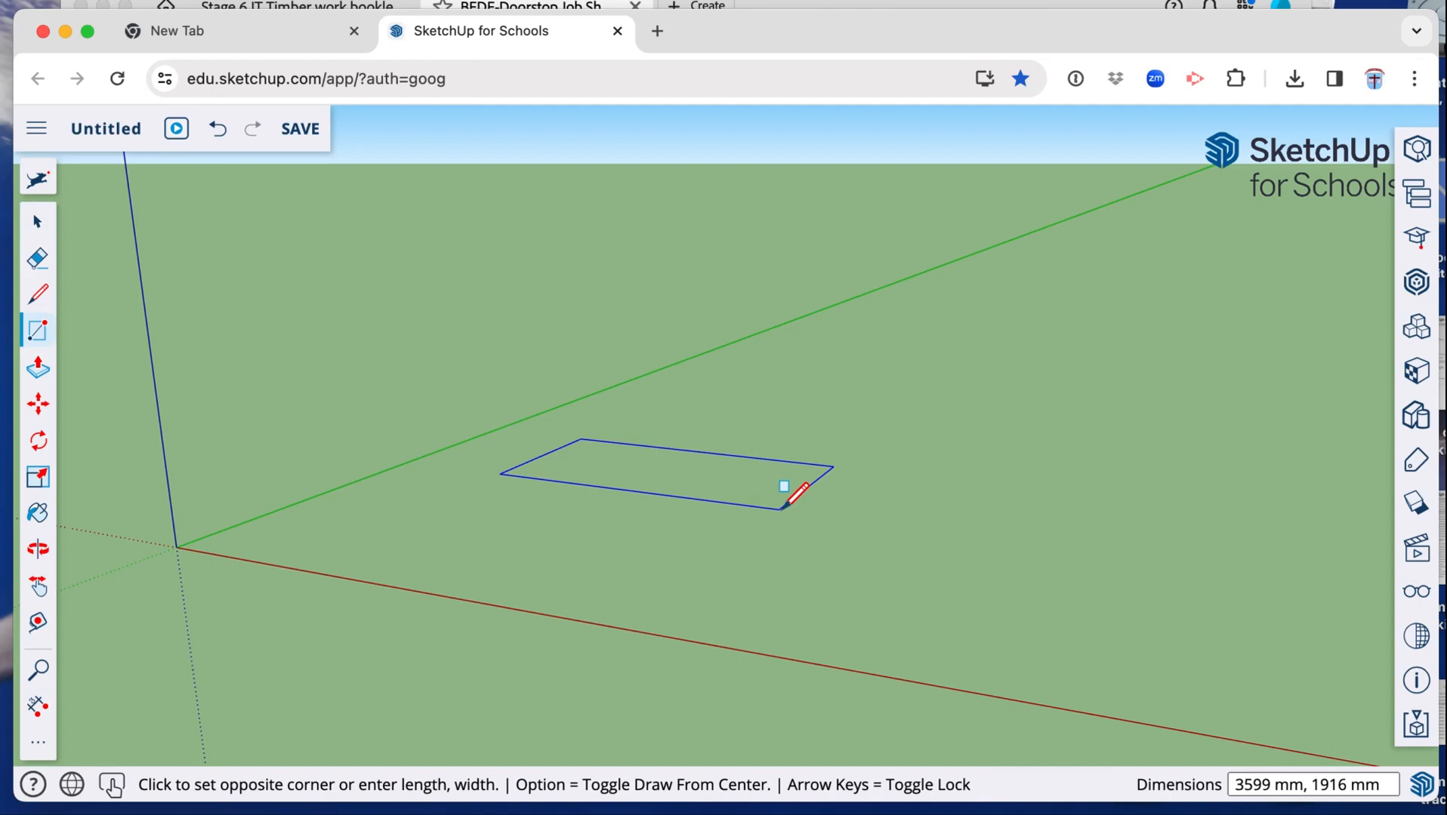
text(220, 70)
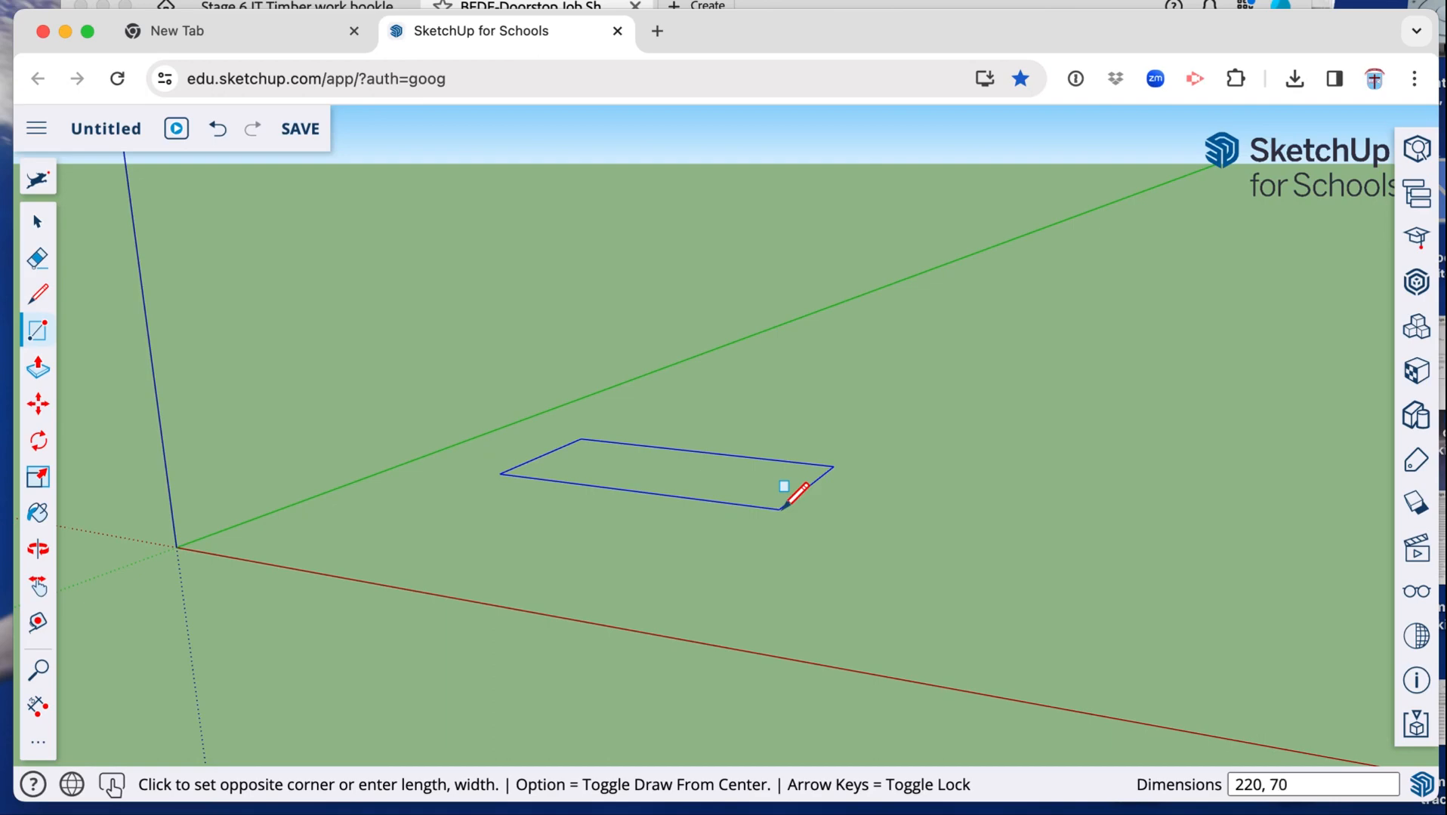
key(Escape)
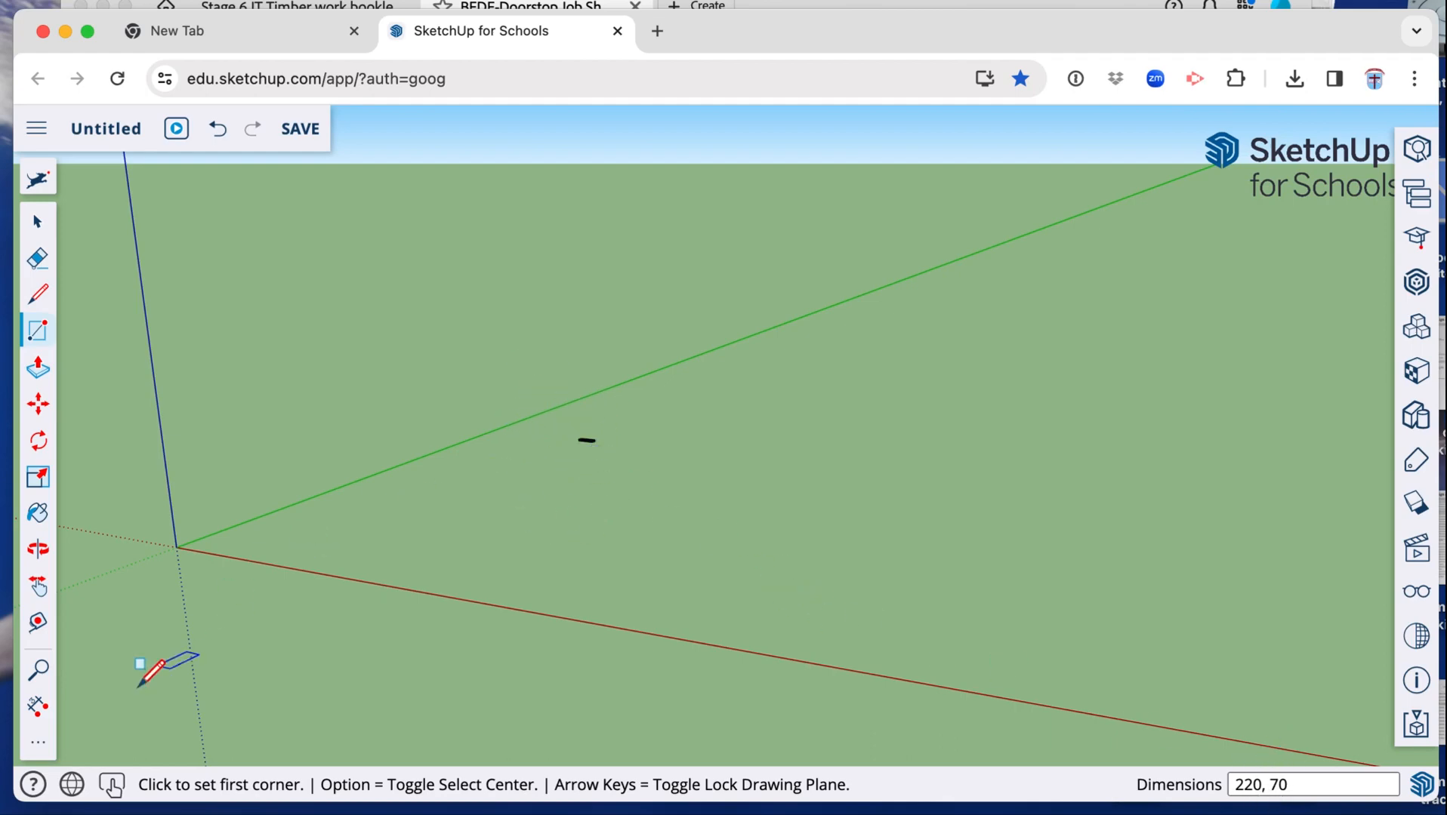
Use Push/Pull to extrude the rectangle's face upward by 19 mm to form the base block
click(46, 746)
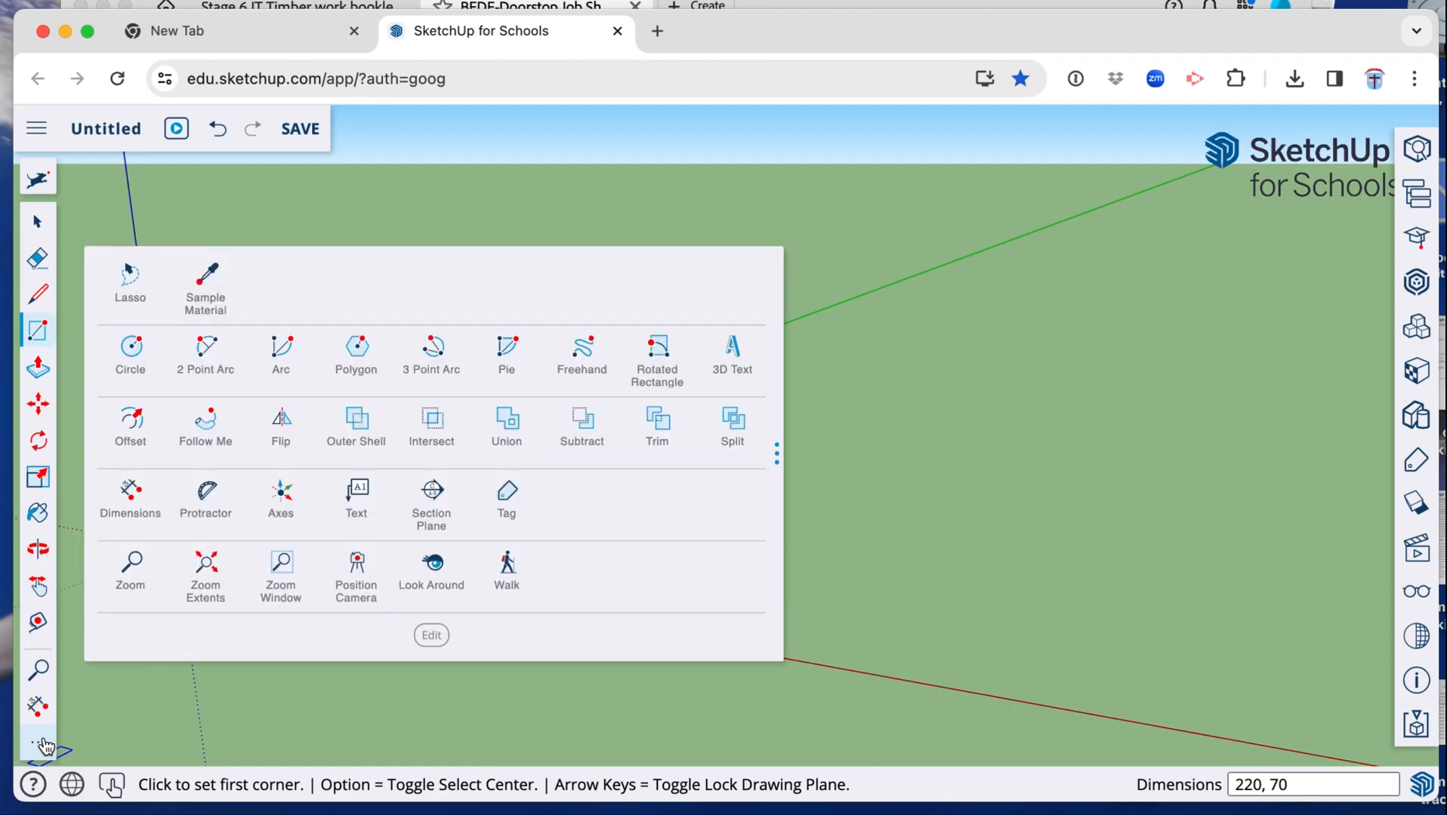
click(208, 573)
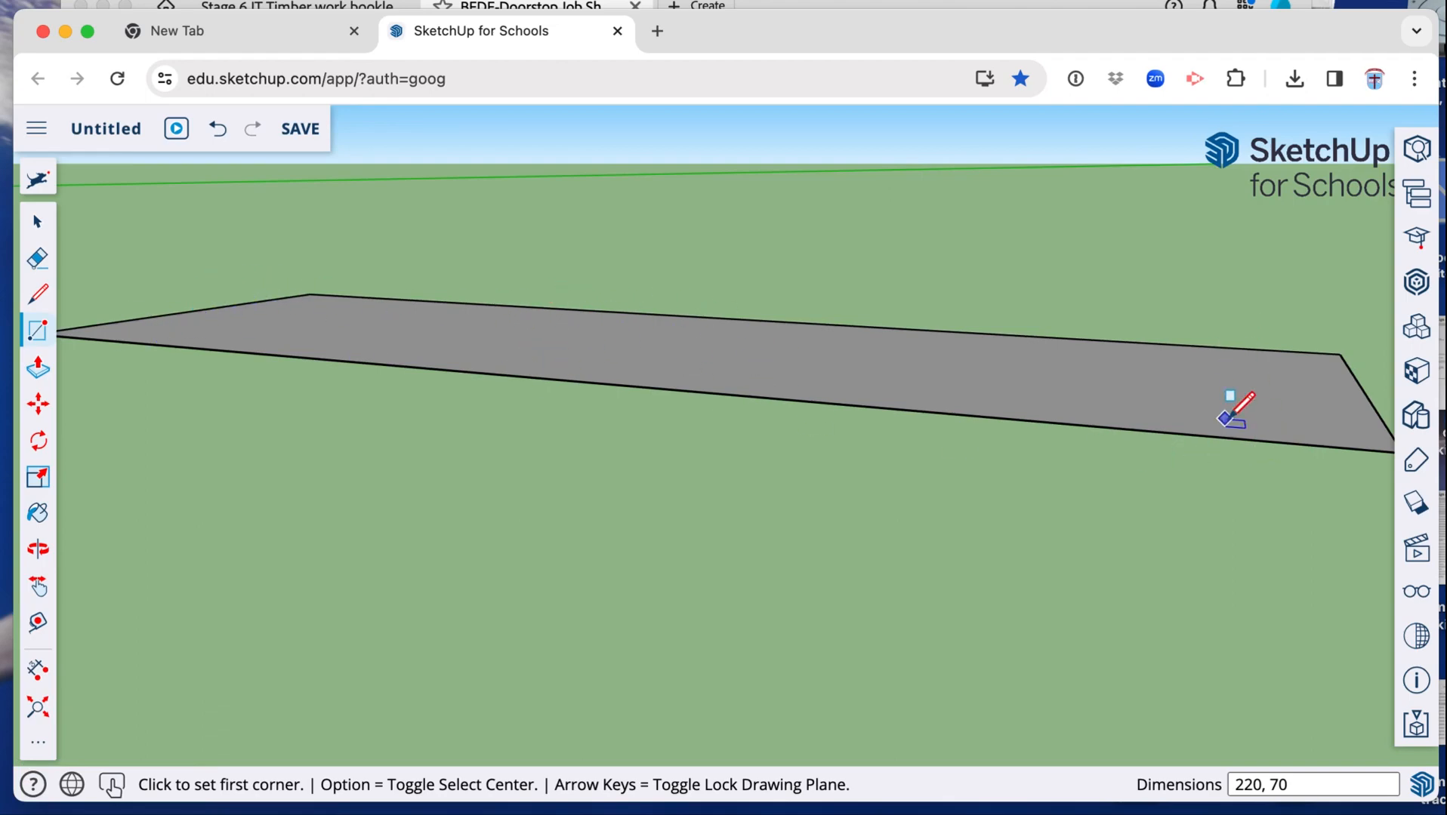
click(39, 369)
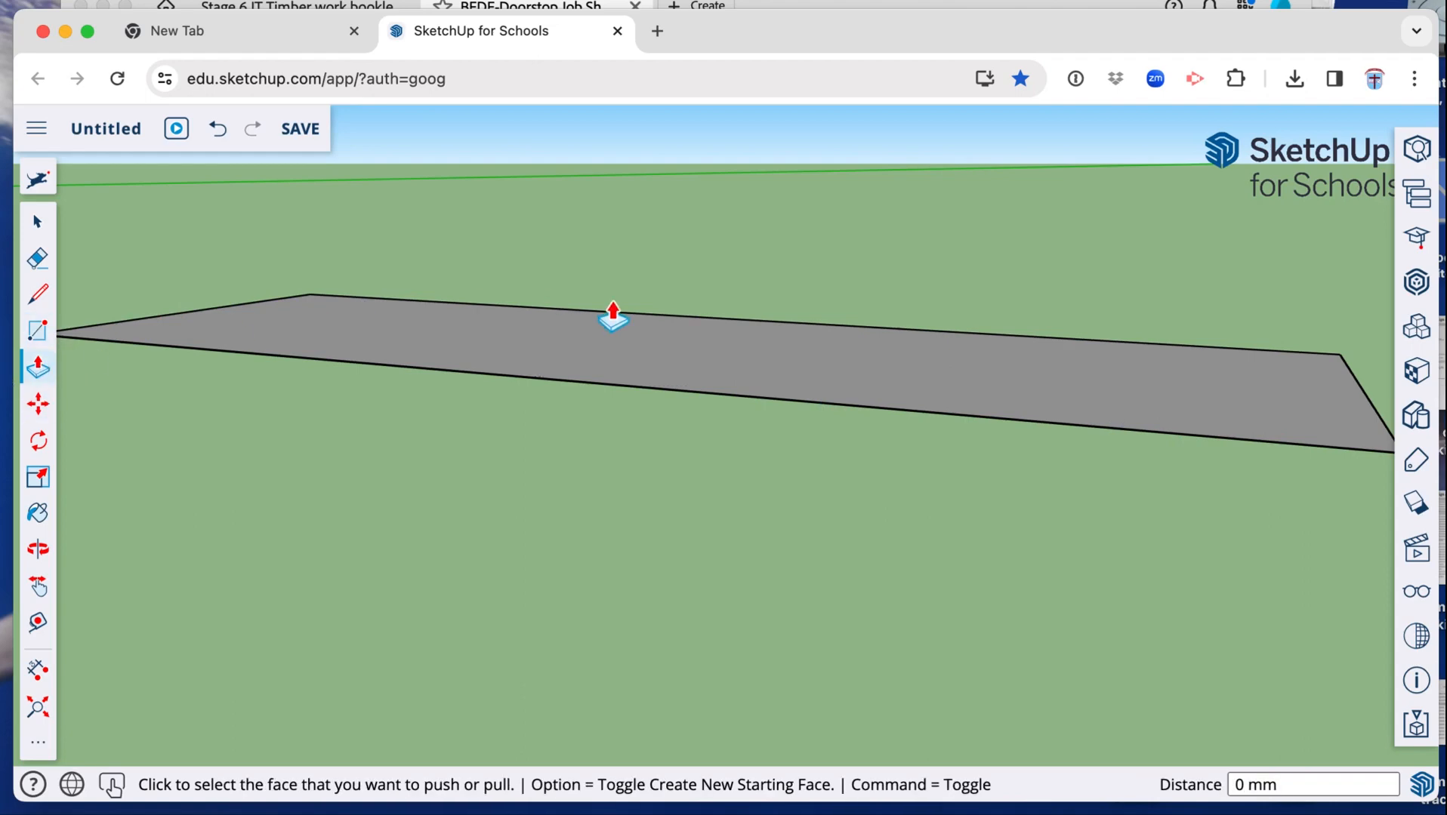
click(626, 354)
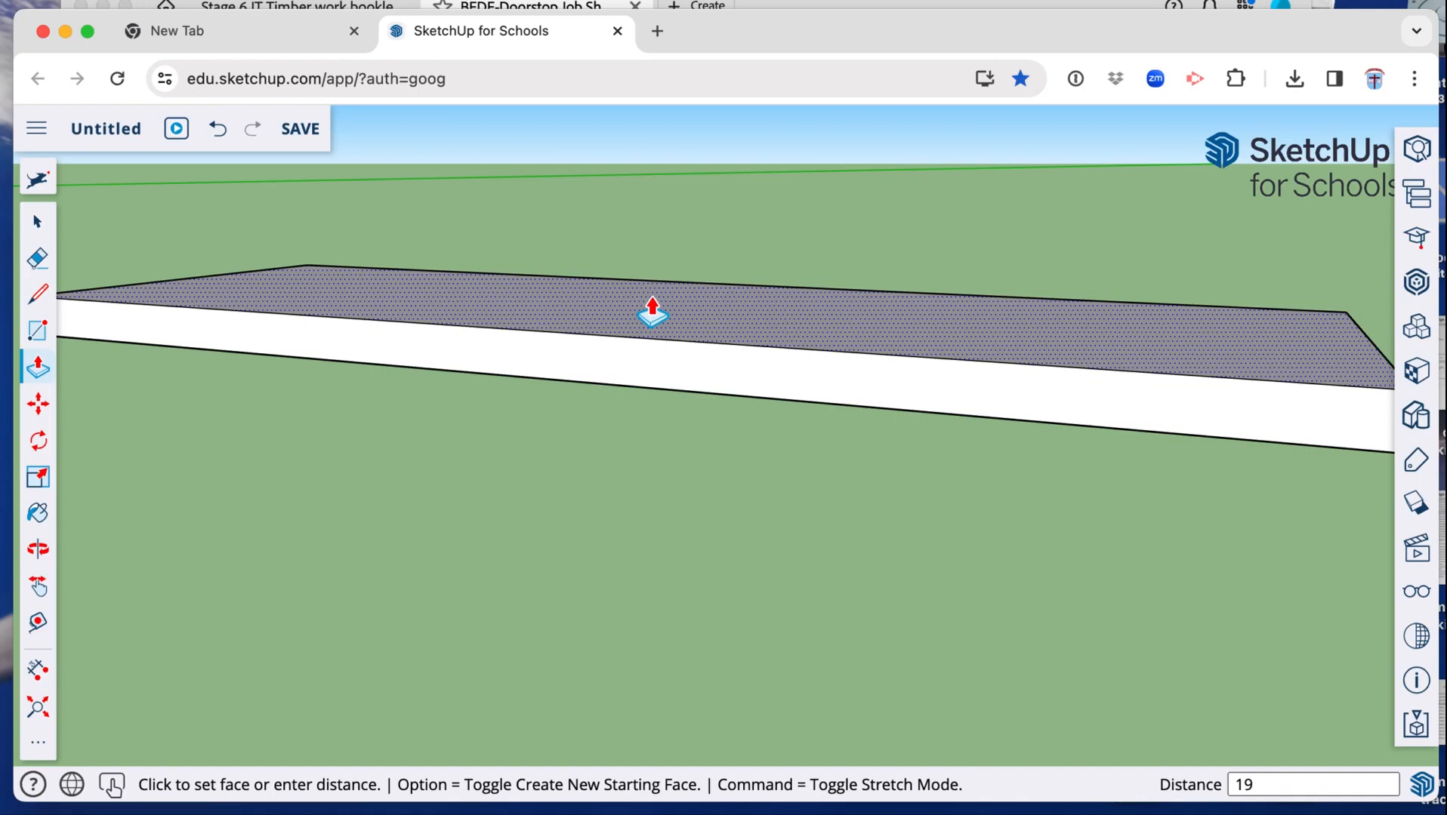
key(Return)
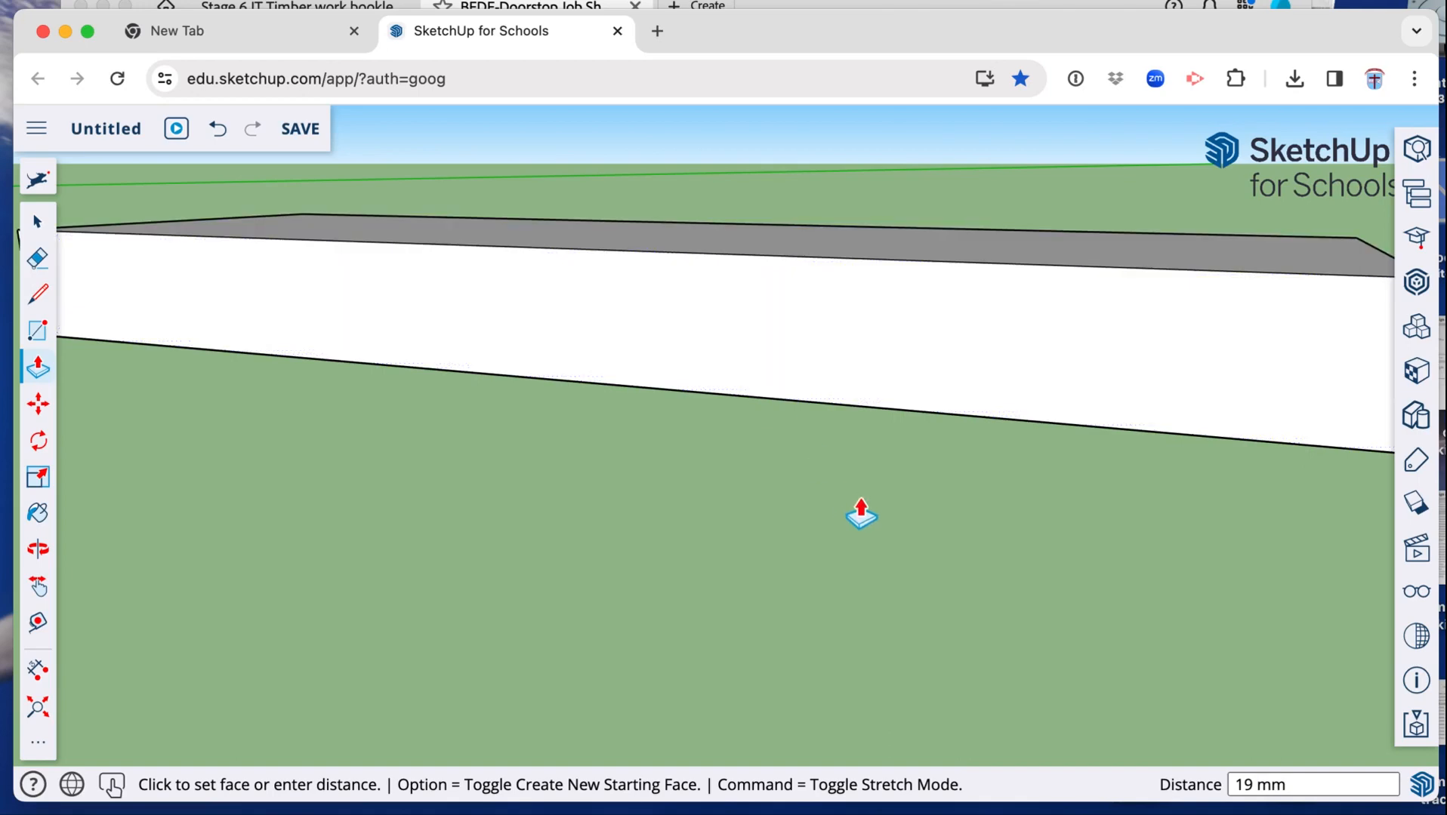
Orbit around the extruded base block to examine its top, front and ends
scroll(860, 514, up, 10)
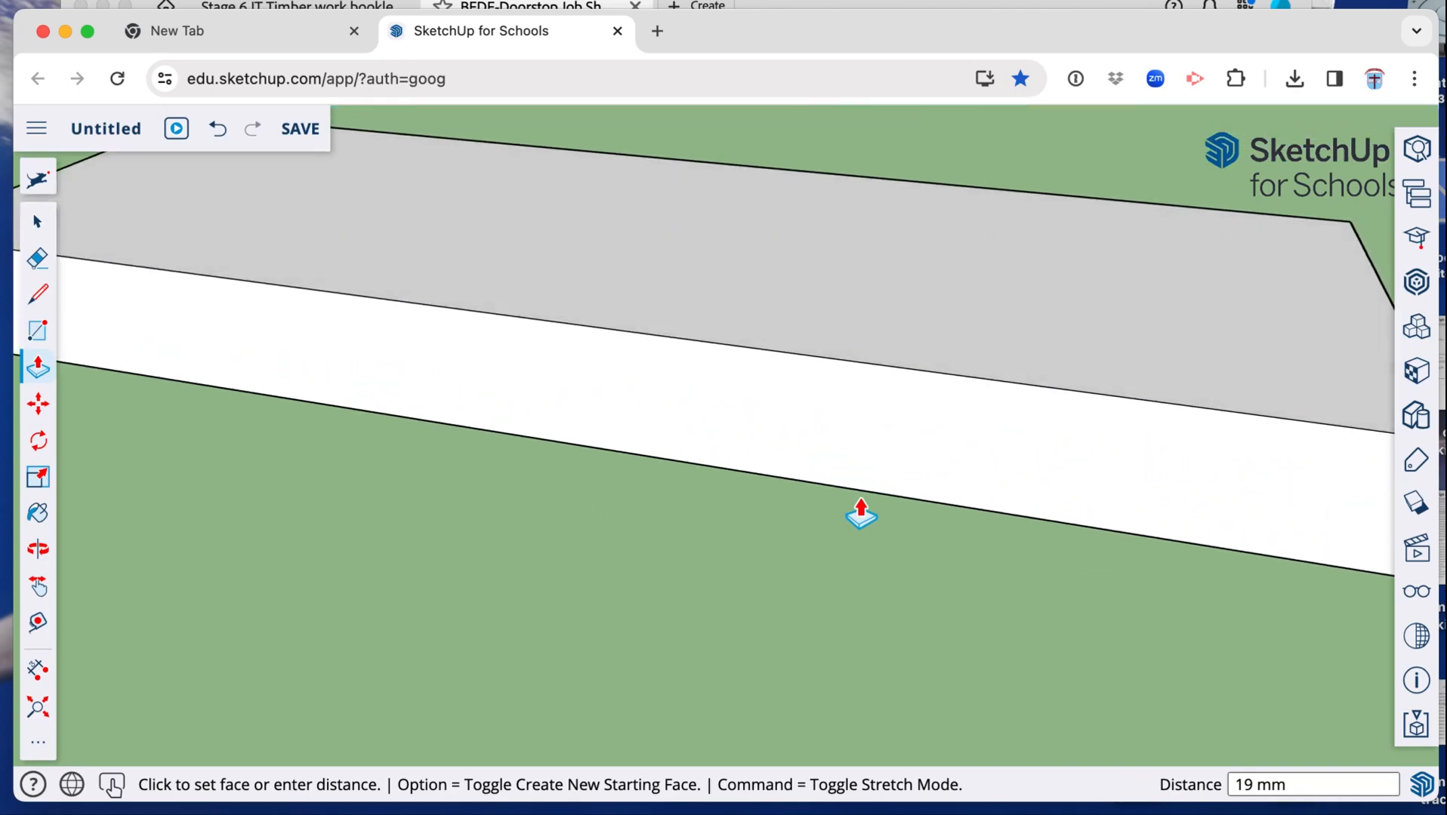
scroll(860, 514, left, 10)
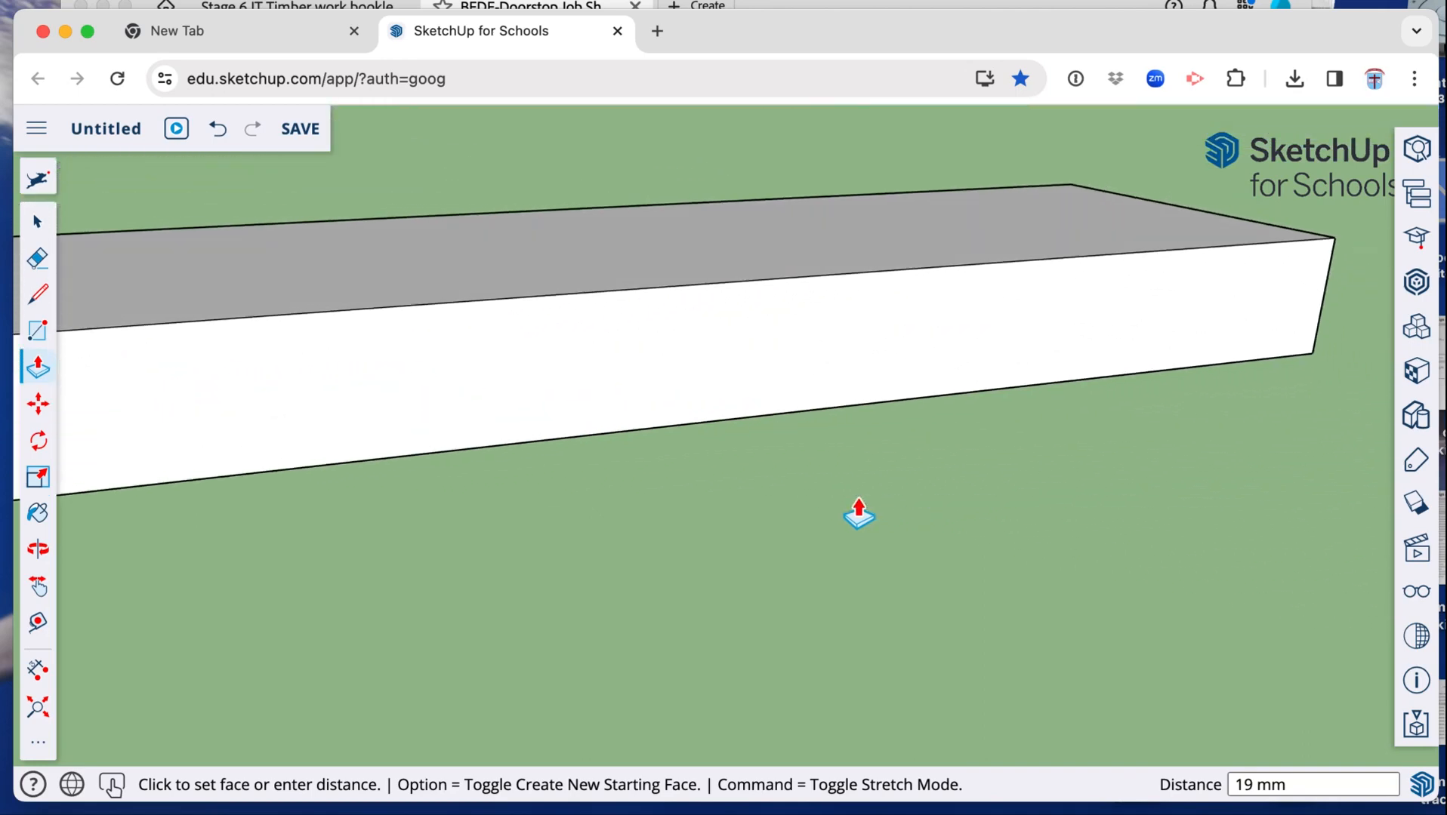
scroll(858, 514, right, 10)
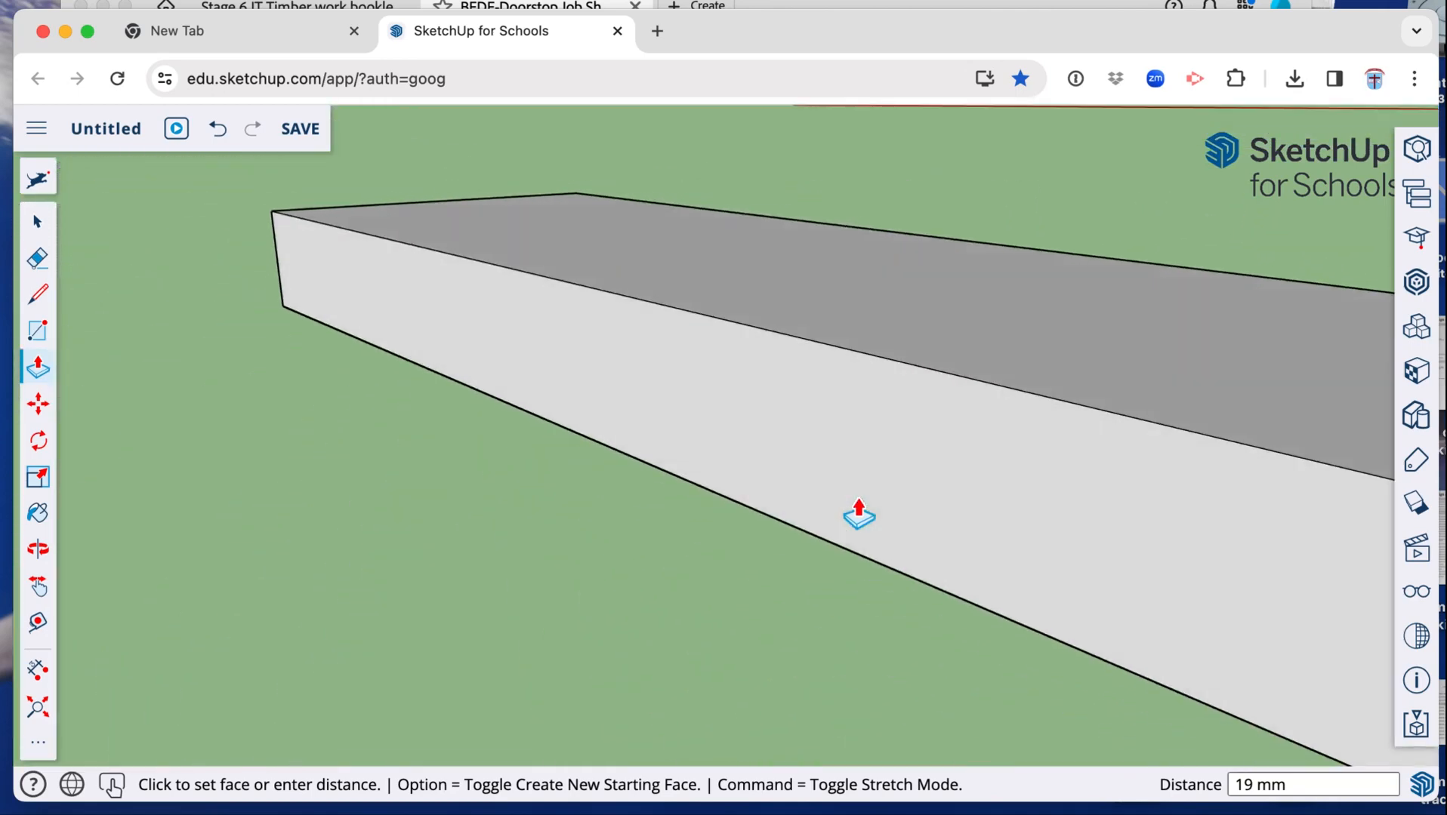
scroll(859, 515, up, 10)
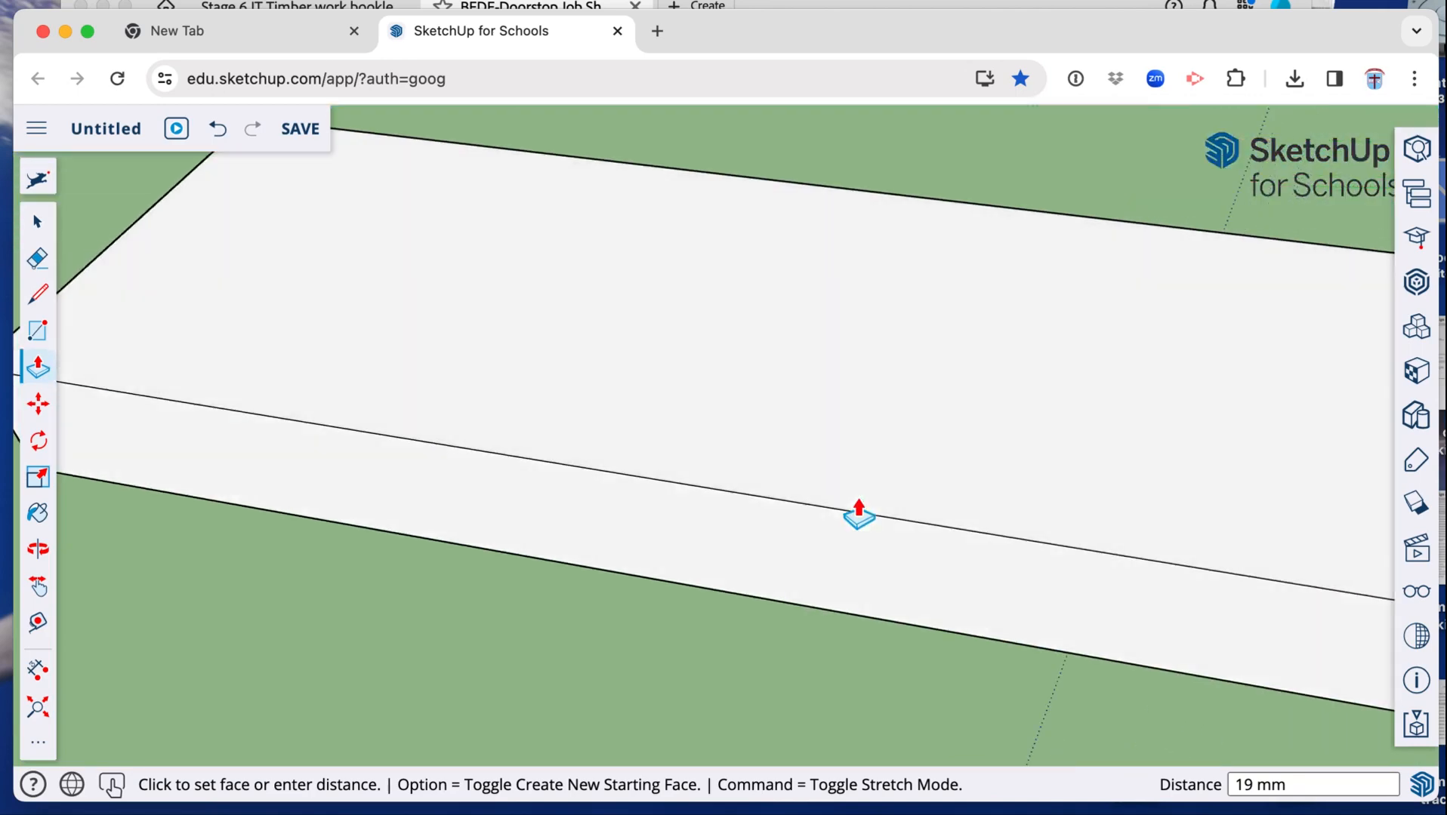
scroll(859, 514, down, 5)
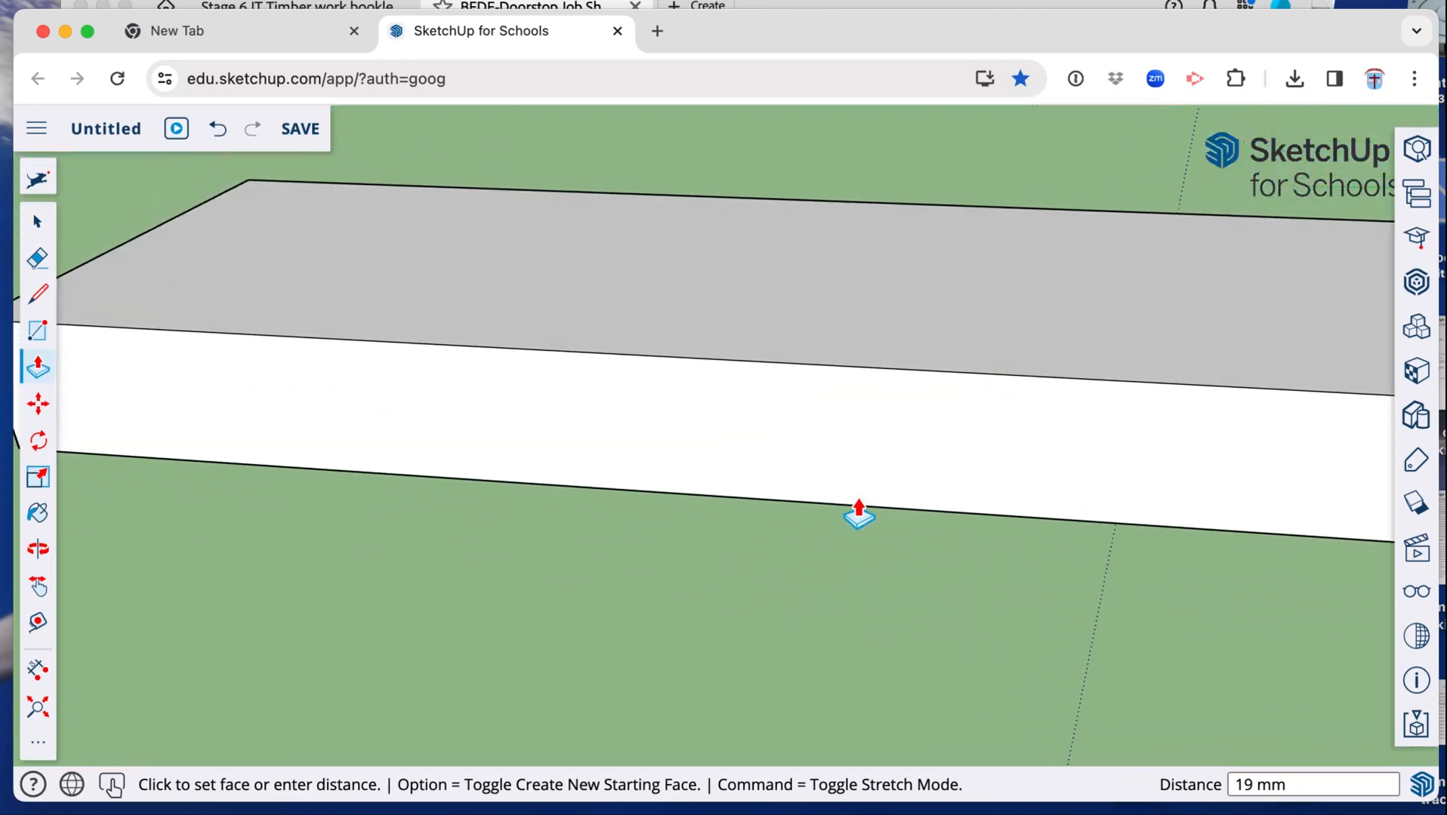
scroll(858, 514, left, 3)
scroll(858, 514, right, 5)
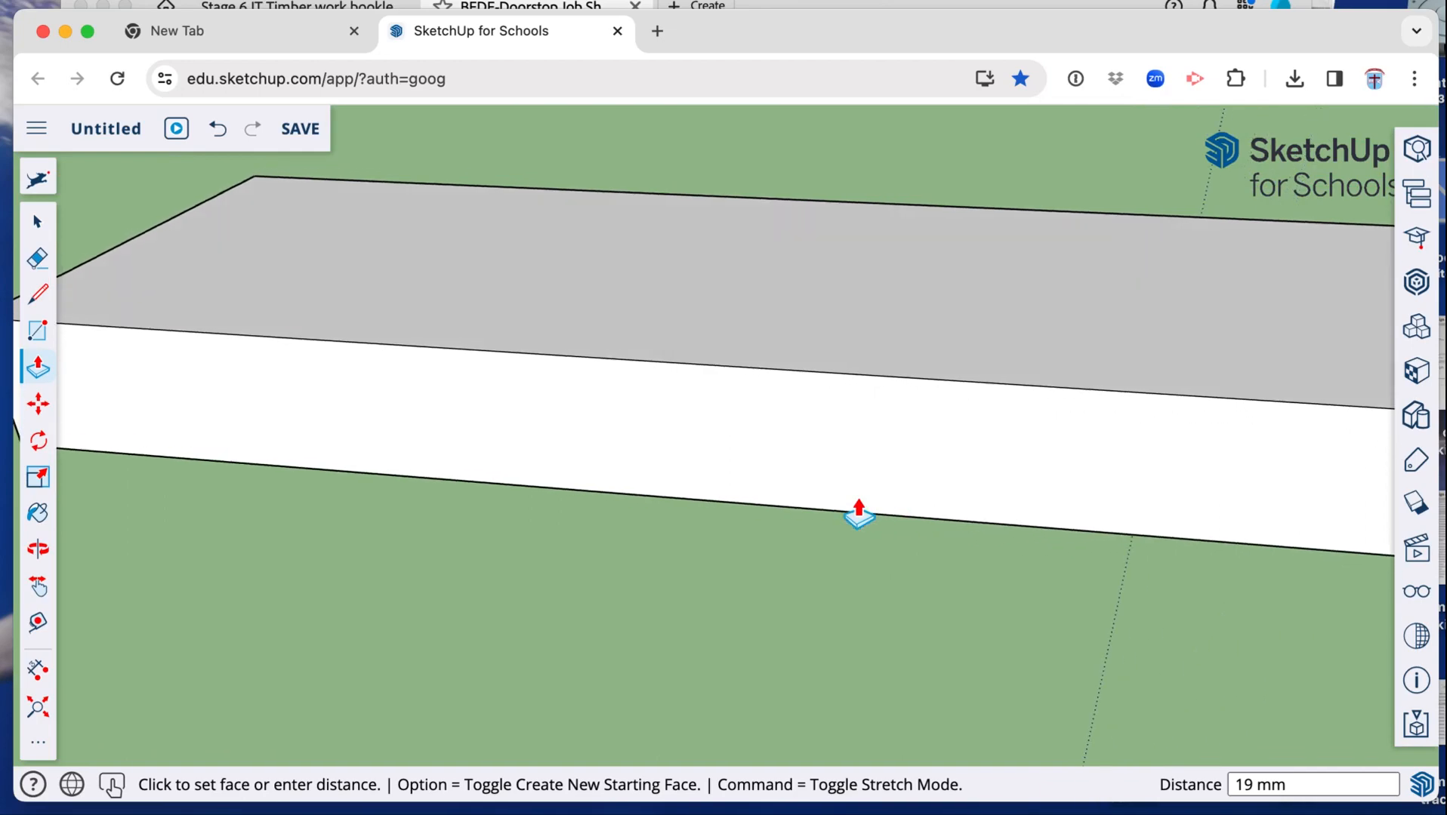
scroll(859, 514, left, 1)
scroll(858, 514, left, 5)
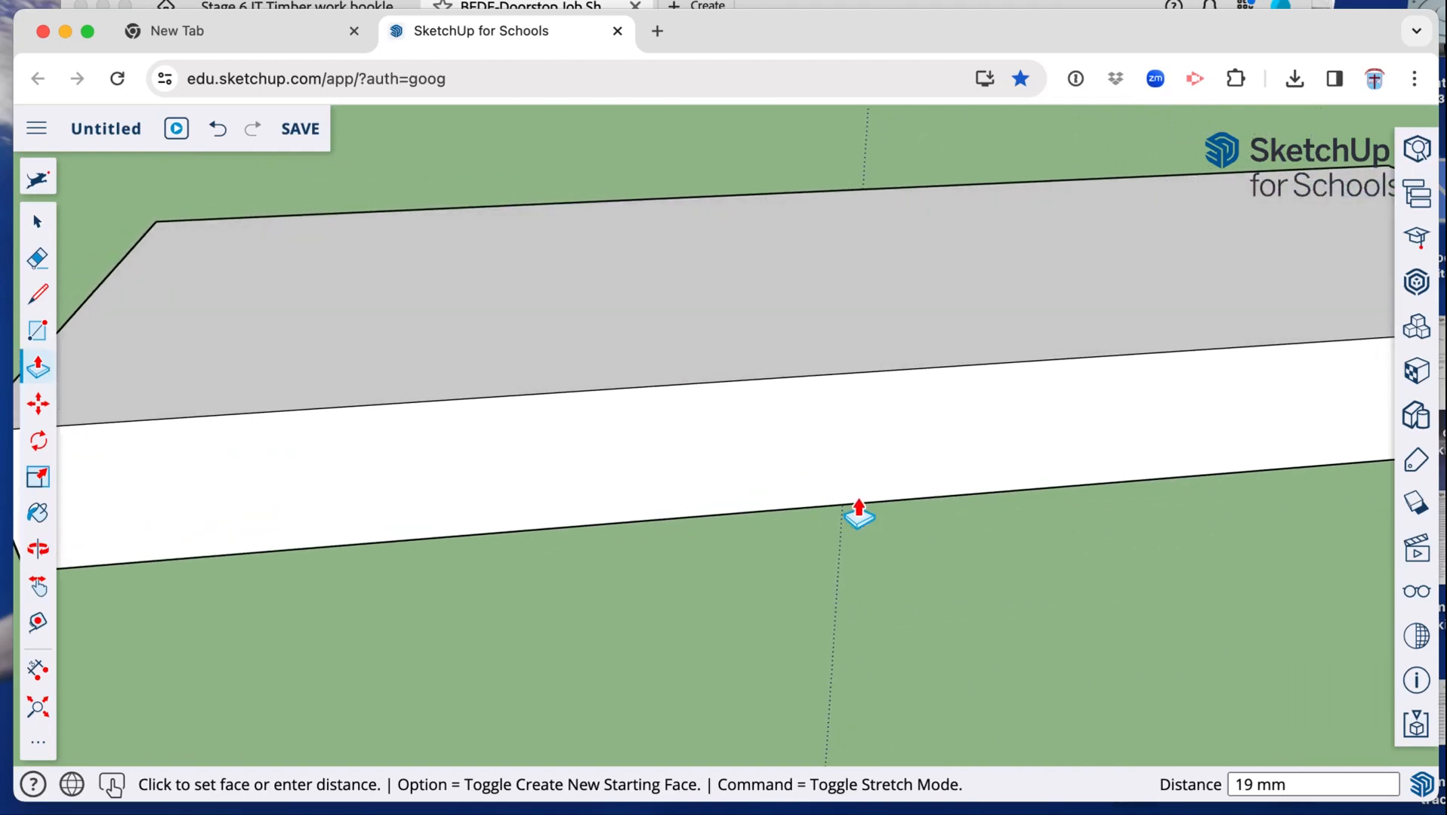
scroll(858, 514, right, 1)
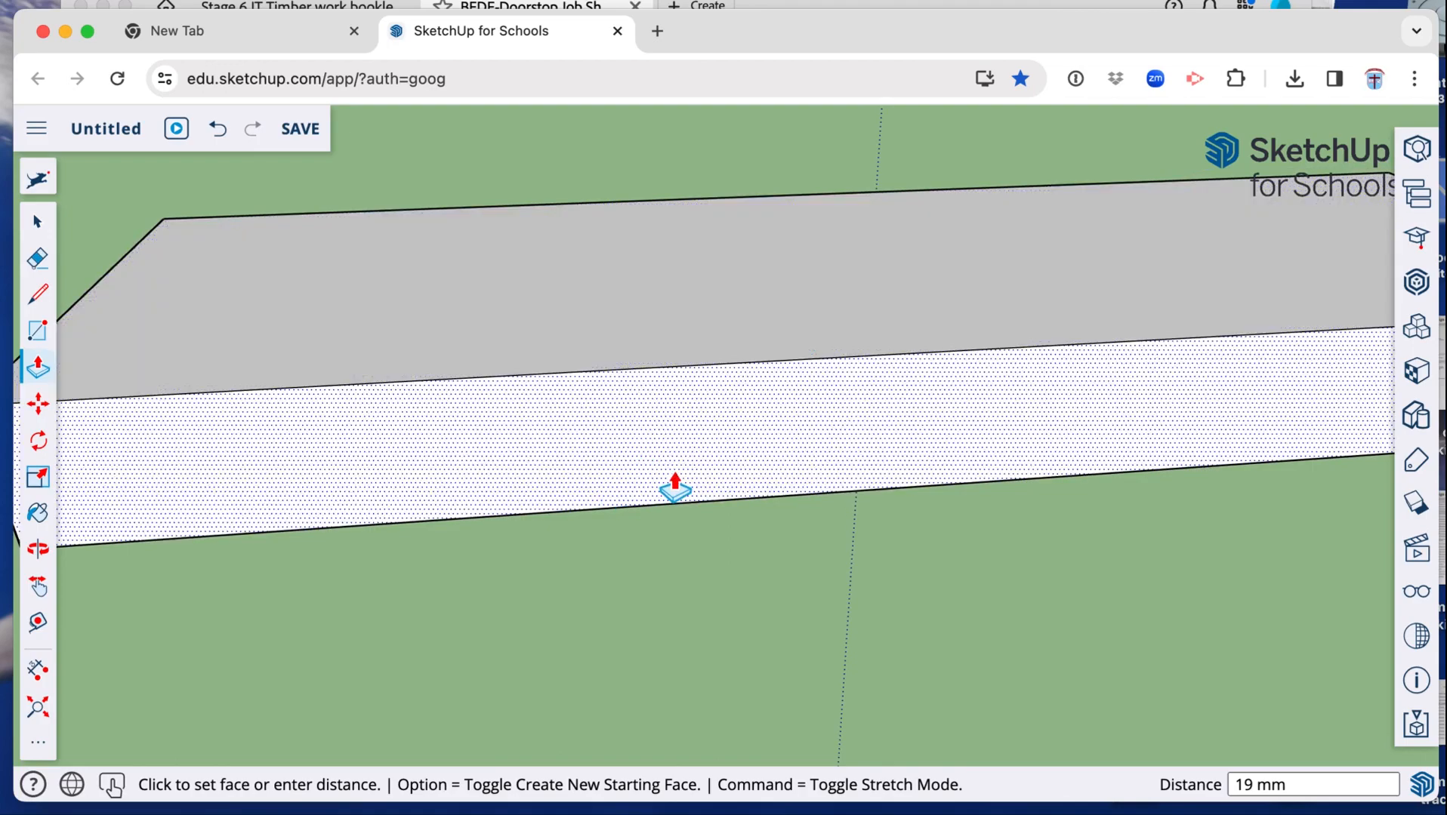
Zoom out until the whole base block sits in view with space around it
click(40, 747)
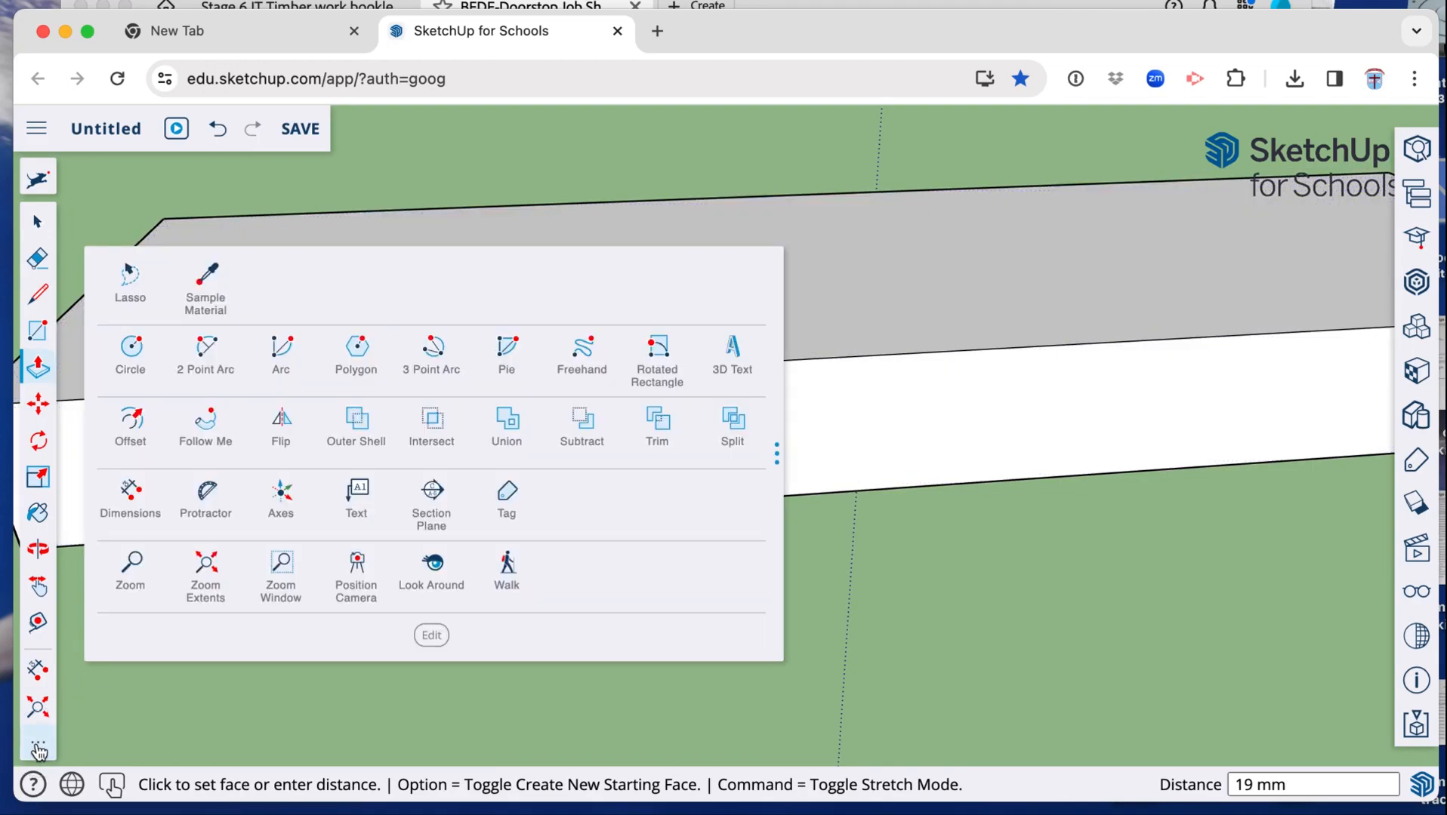
click(132, 566)
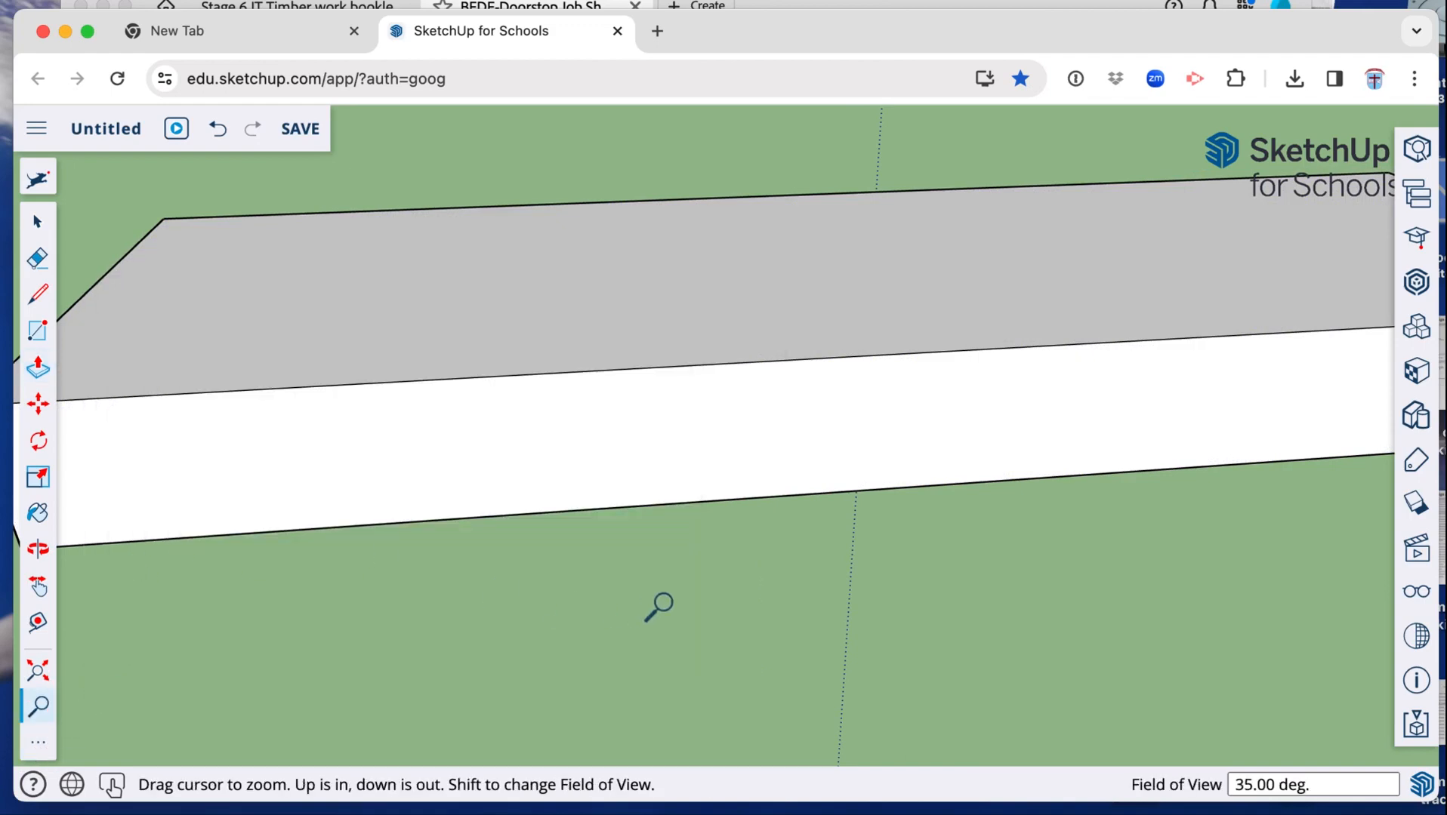
drag(658, 608, 865, 741)
drag(730, 601, 921, 671)
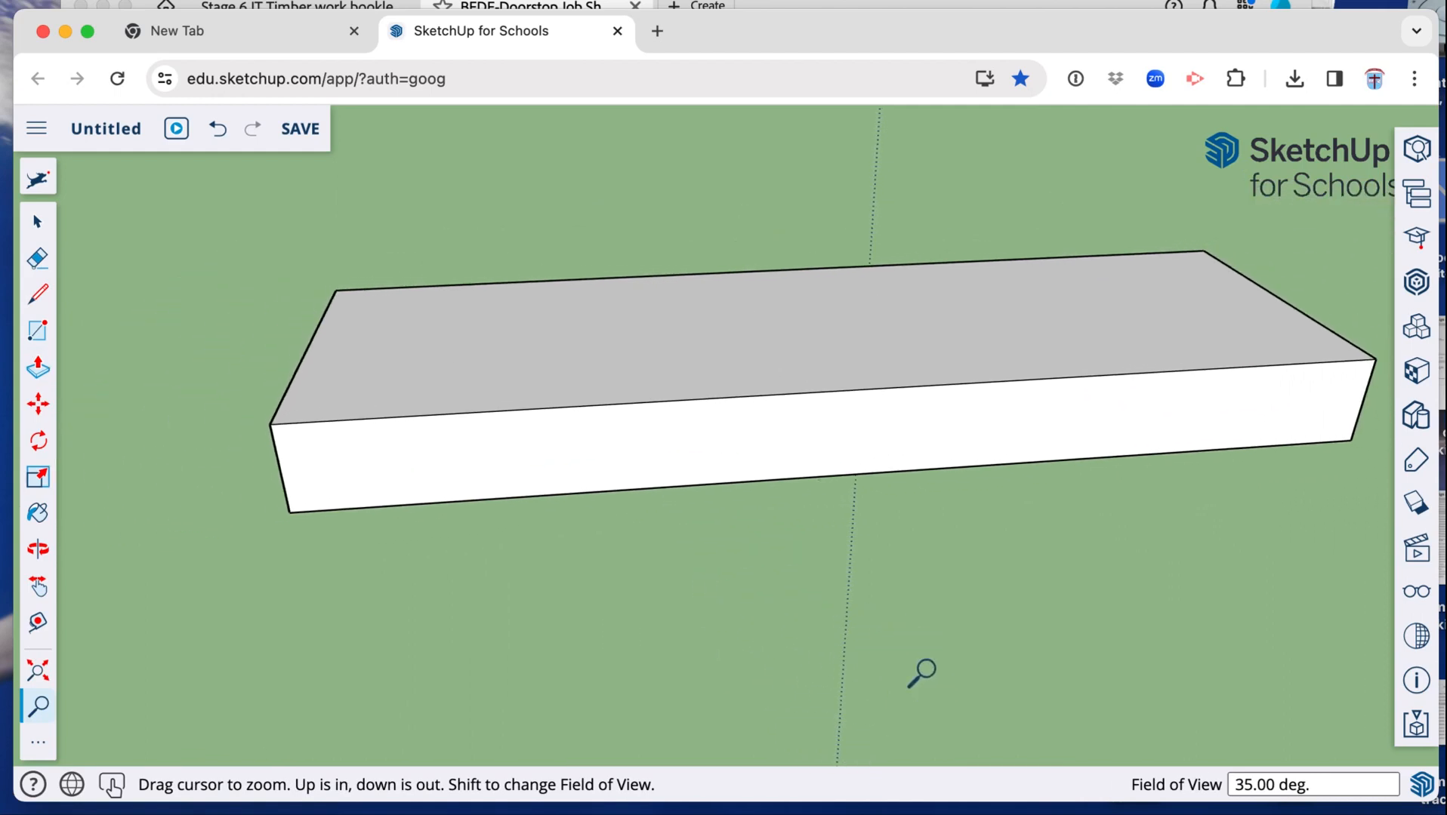
drag(747, 540, 972, 655)
drag(810, 584, 843, 606)
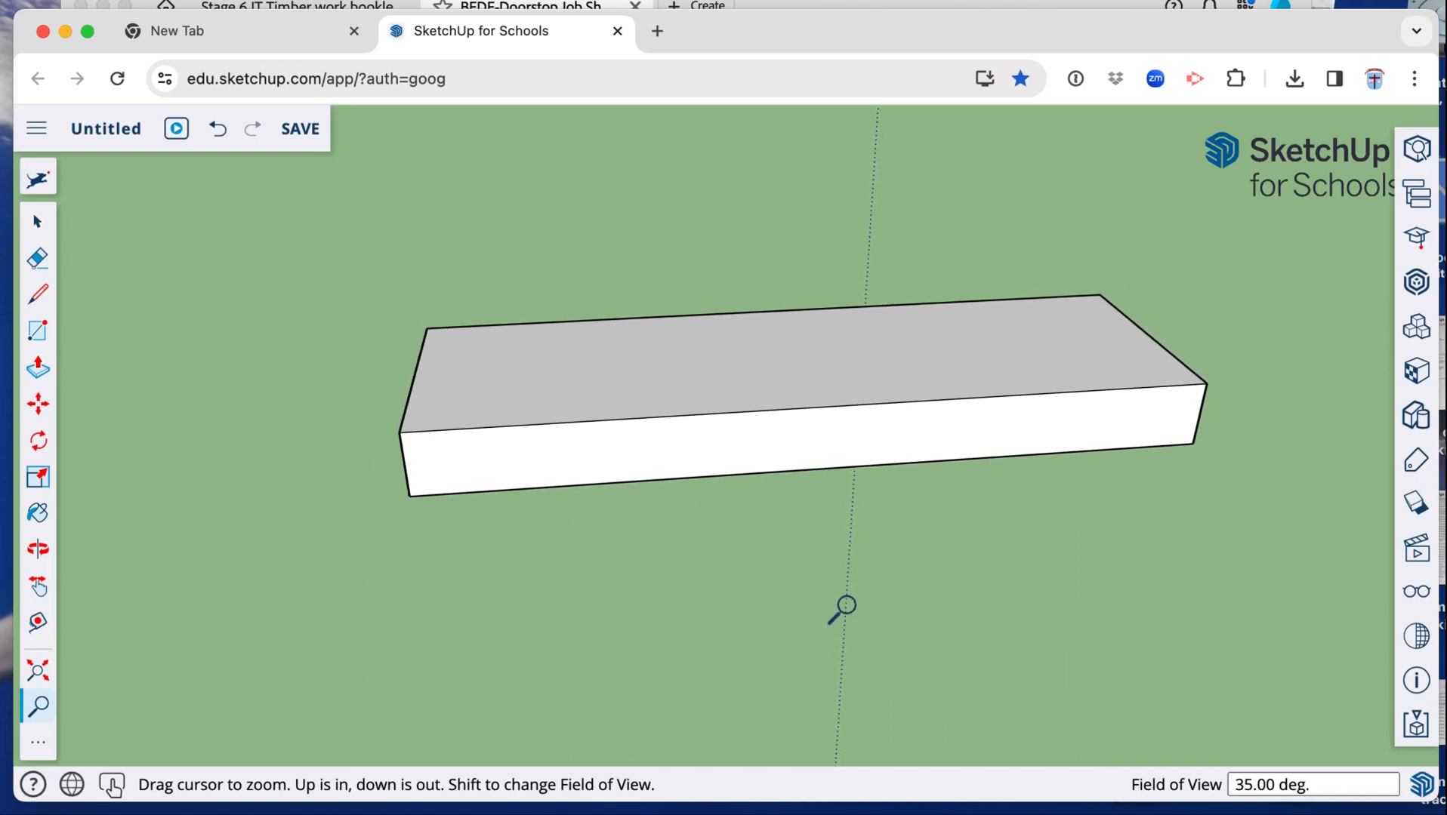
Switch to the BEDE-Doorstop job sheet PDF and check the base's dimensions in the side view
key(ctrl+Up)
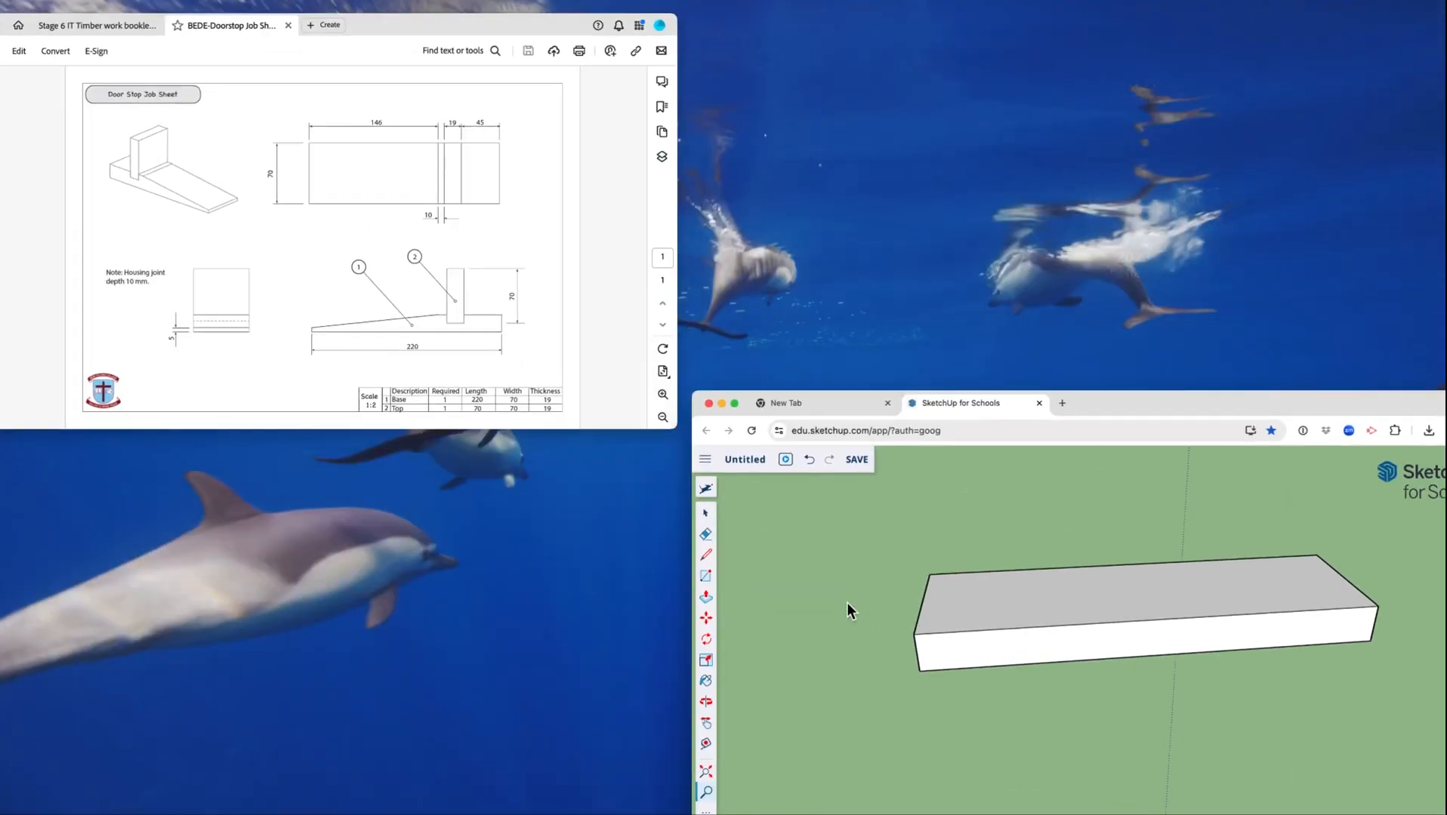
click(261, 265)
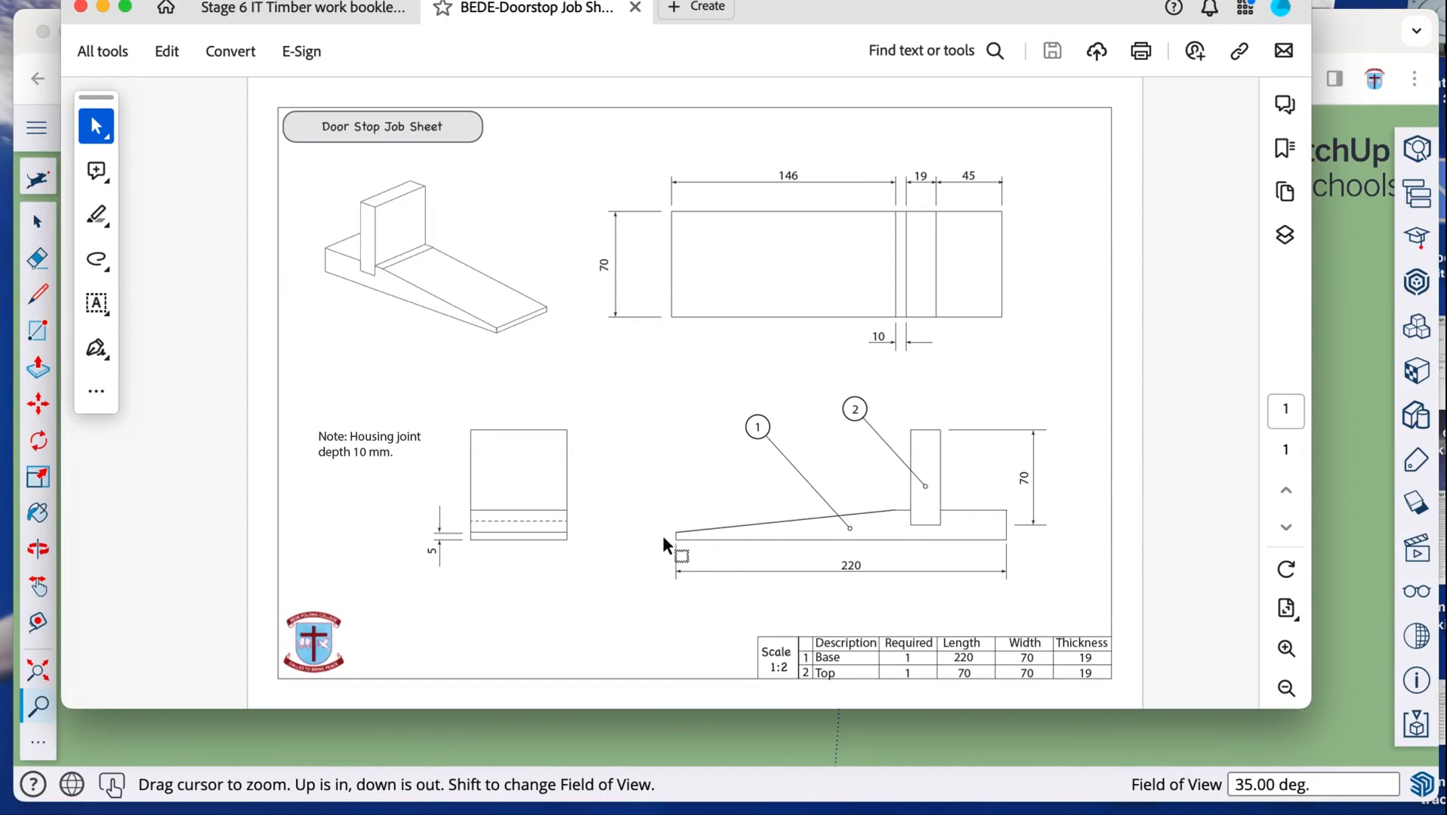
Switch back to SketchUp and mark the base's front face with lines 5 mm up its left end edge and 146 mm along its top edge
click(1349, 461)
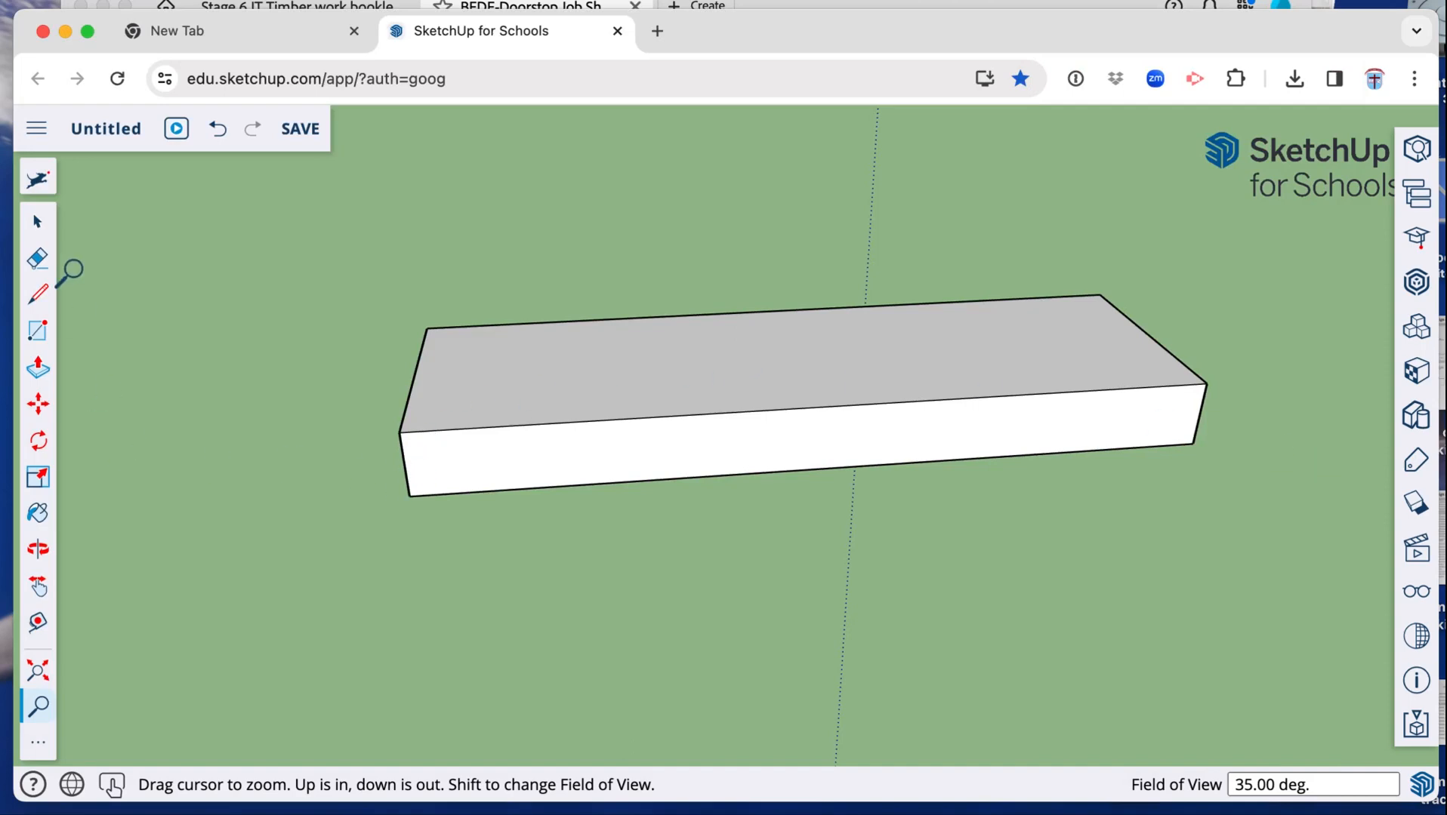
click(42, 294)
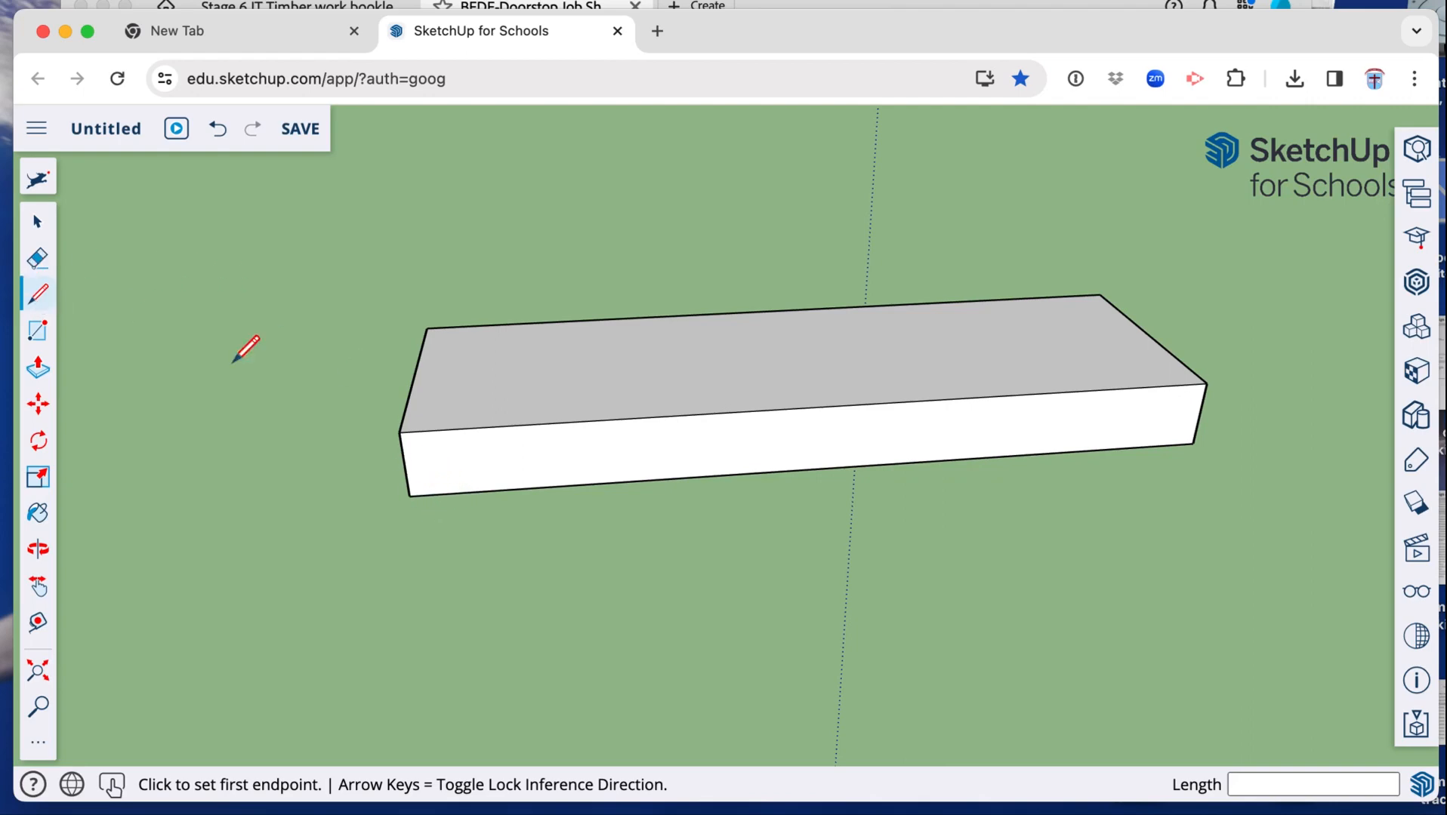
click(409, 495)
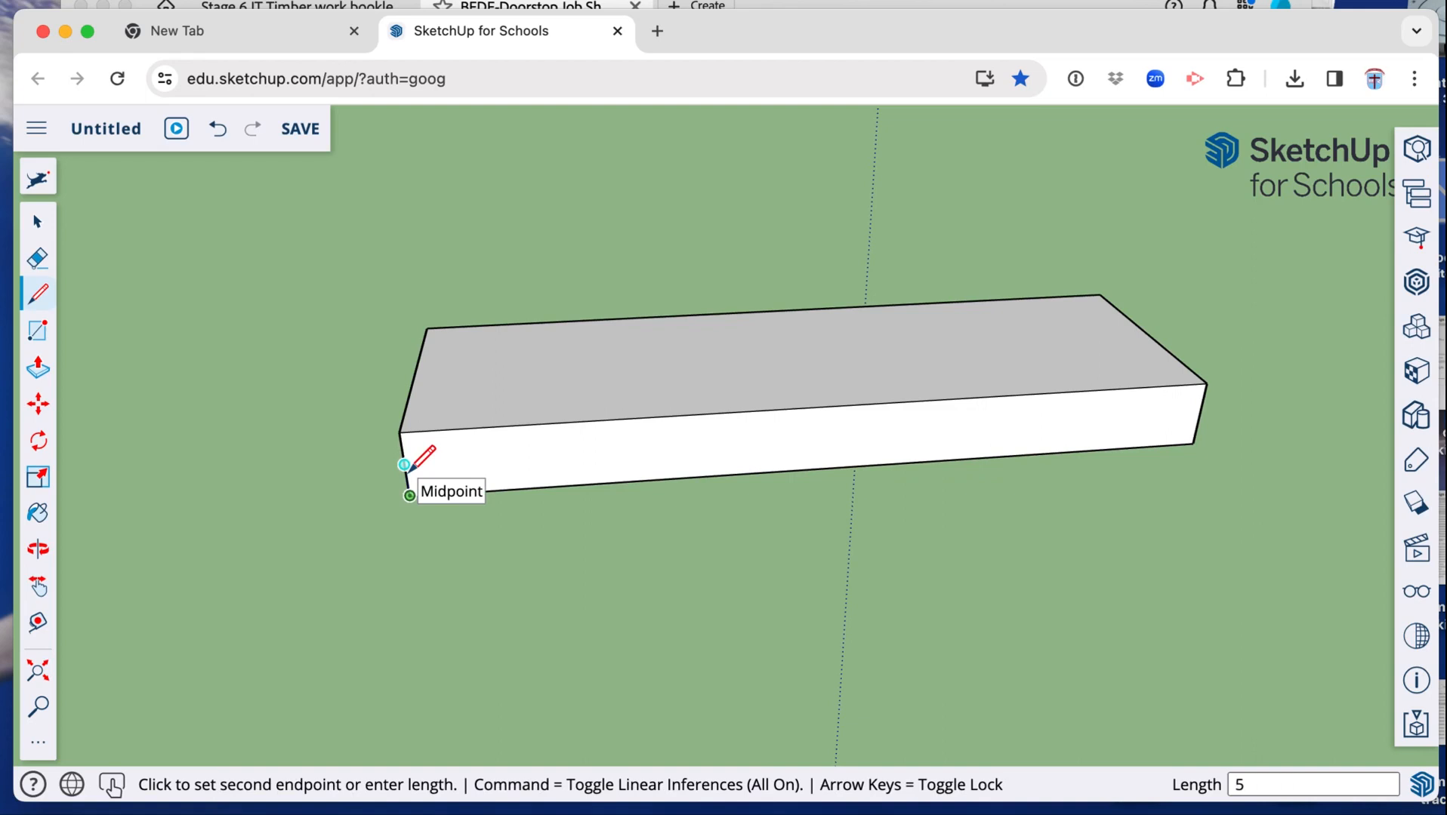
key(Escape)
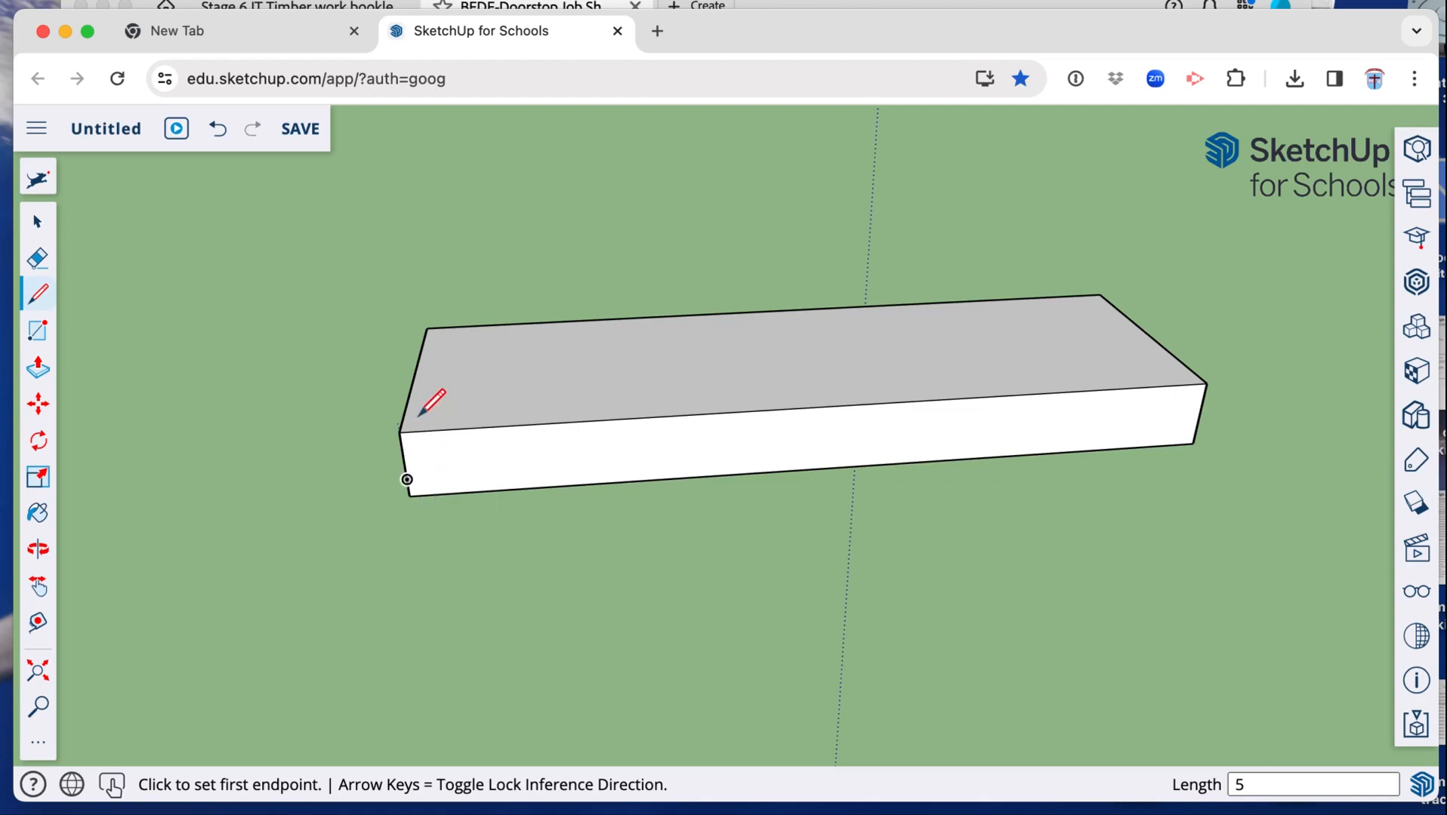
click(399, 431)
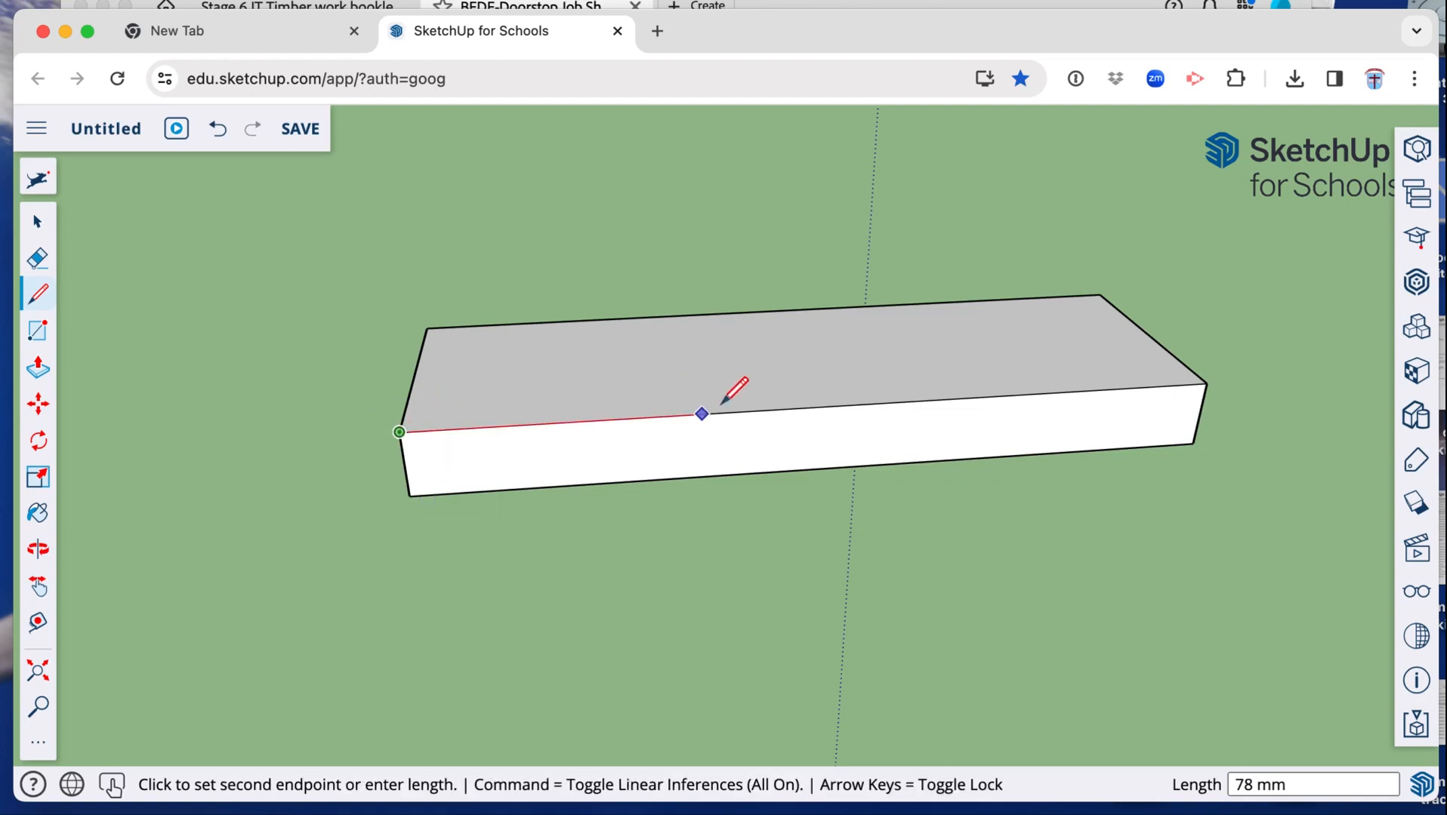
click(821, 406)
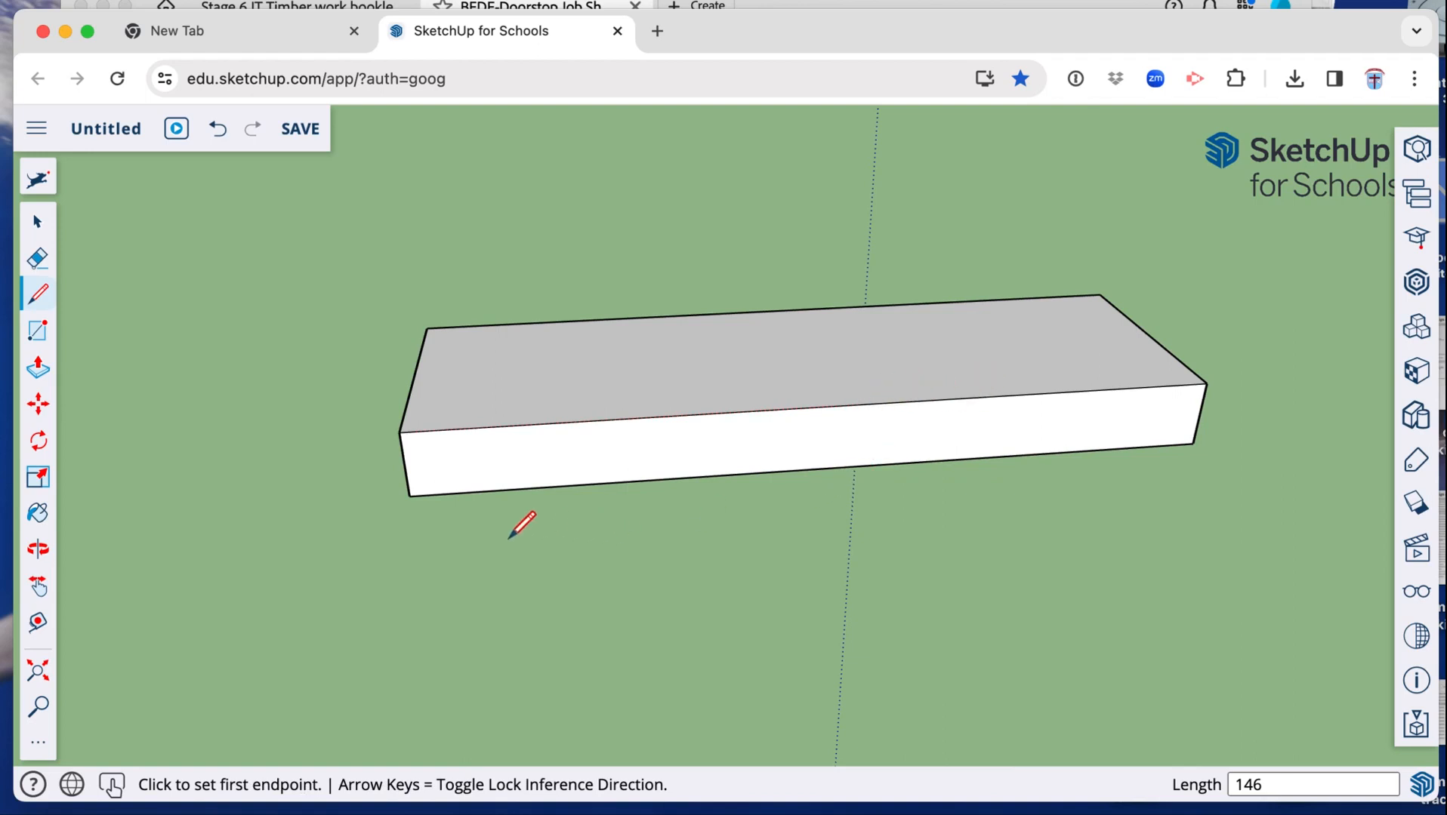
Draw the slope line joining the 5 mm and 146 mm marks, and Push/Pull the wedge above it 70 mm to cut it away
click(406, 480)
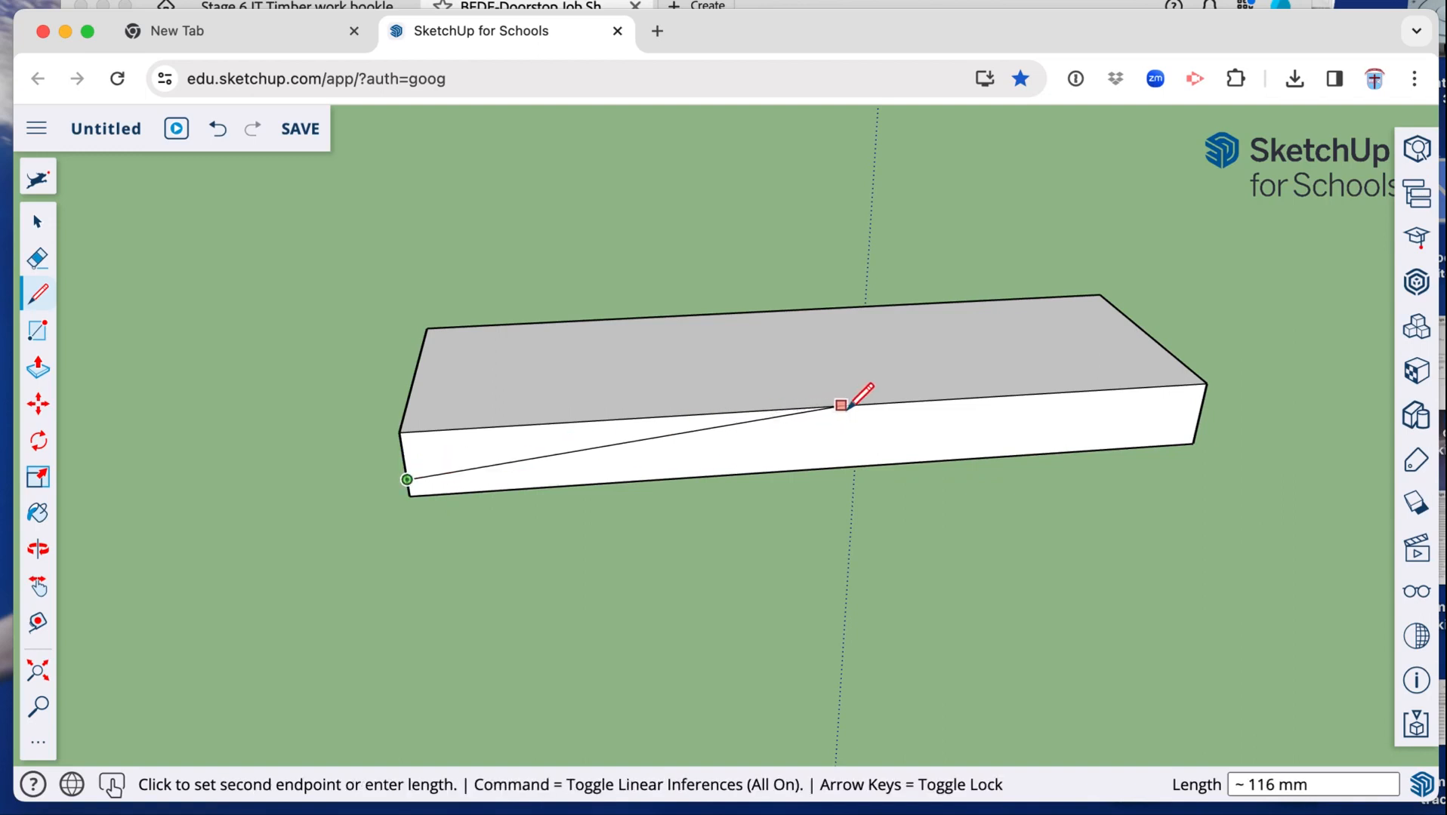
click(964, 398)
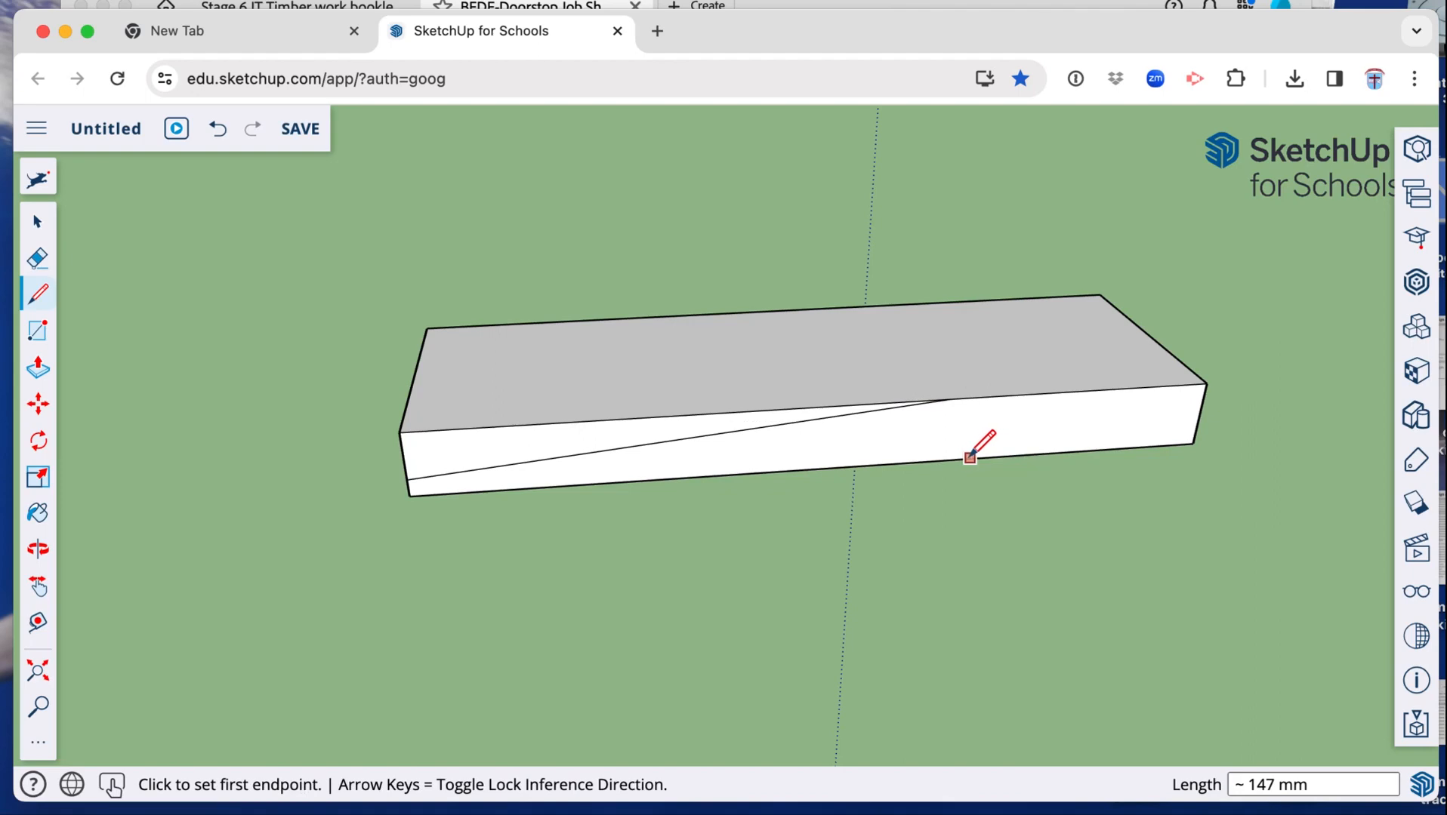
click(38, 369)
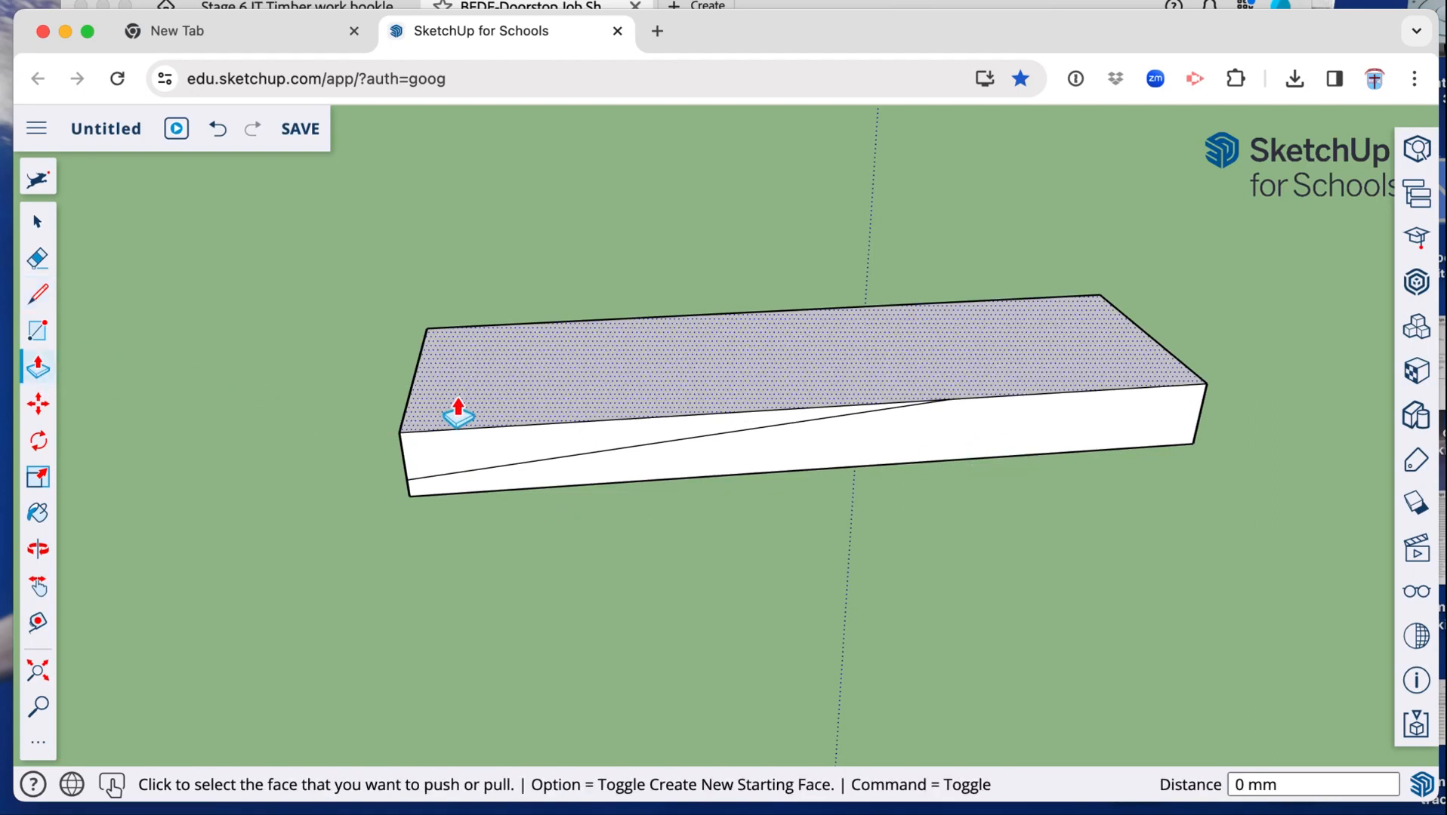
click(472, 453)
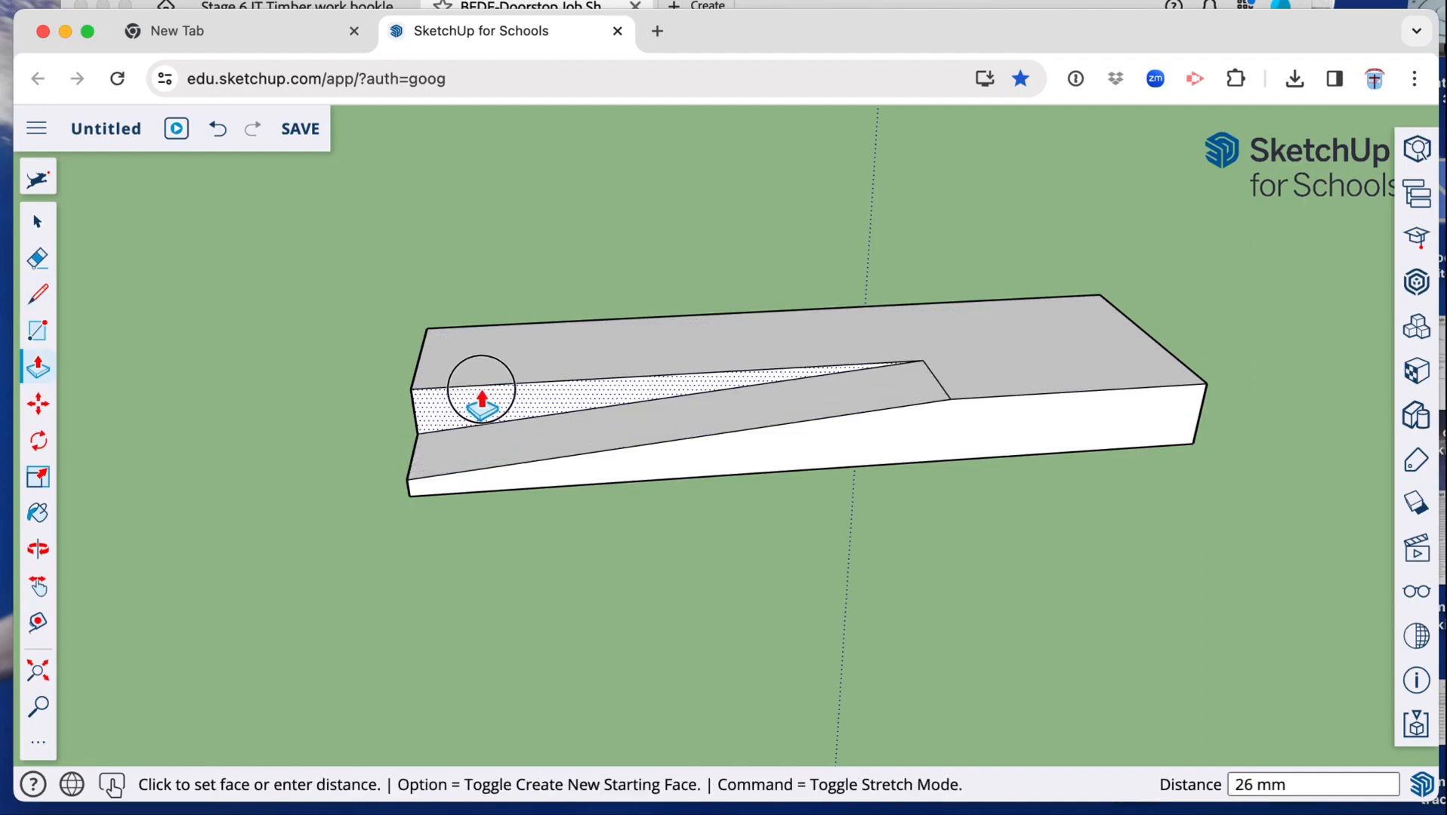
click(494, 343)
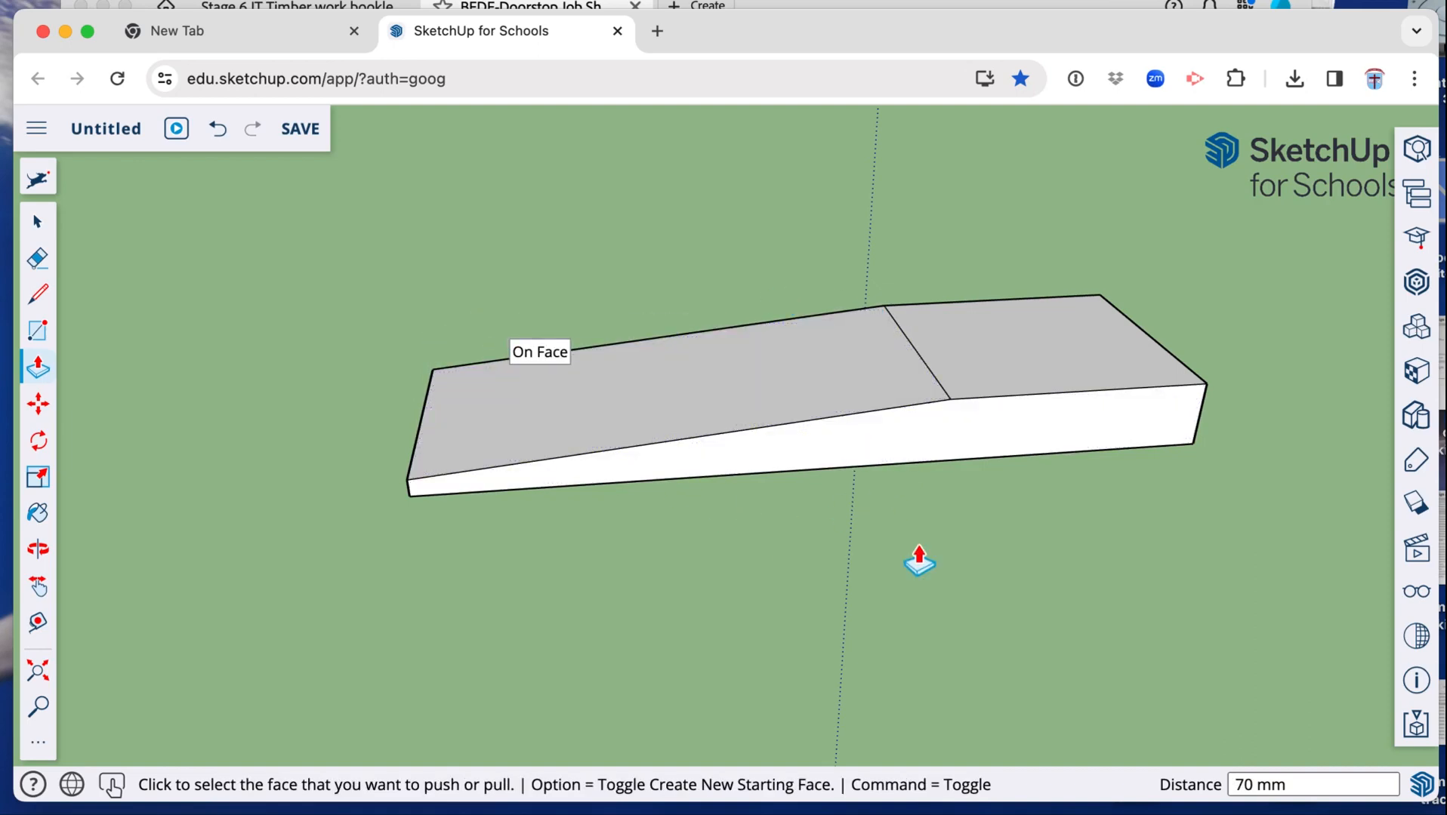
Check the housing joint on the job sheet and mark 45 mm along the base's front top edge from the thick end
click(40, 295)
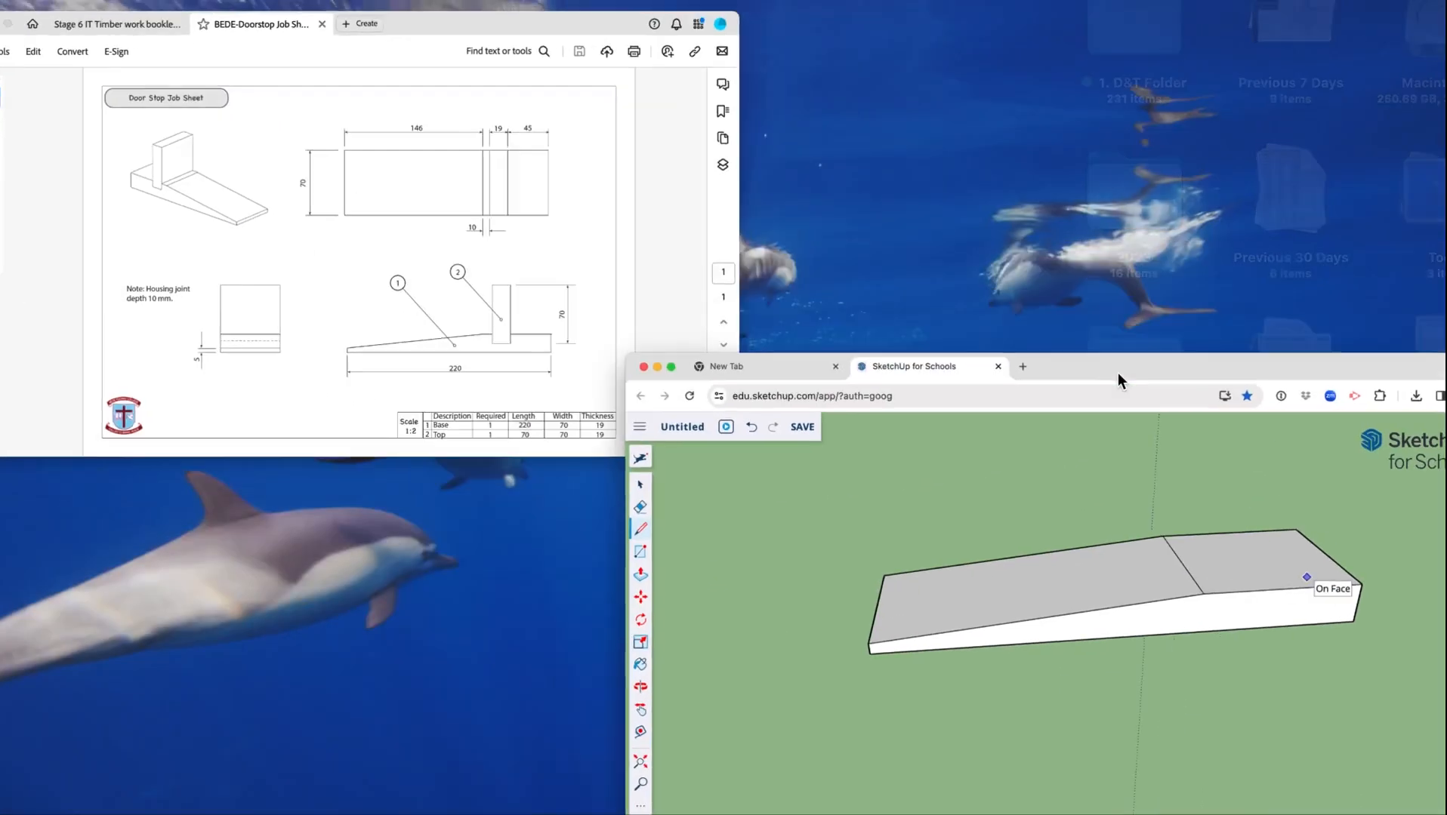
click(465, 261)
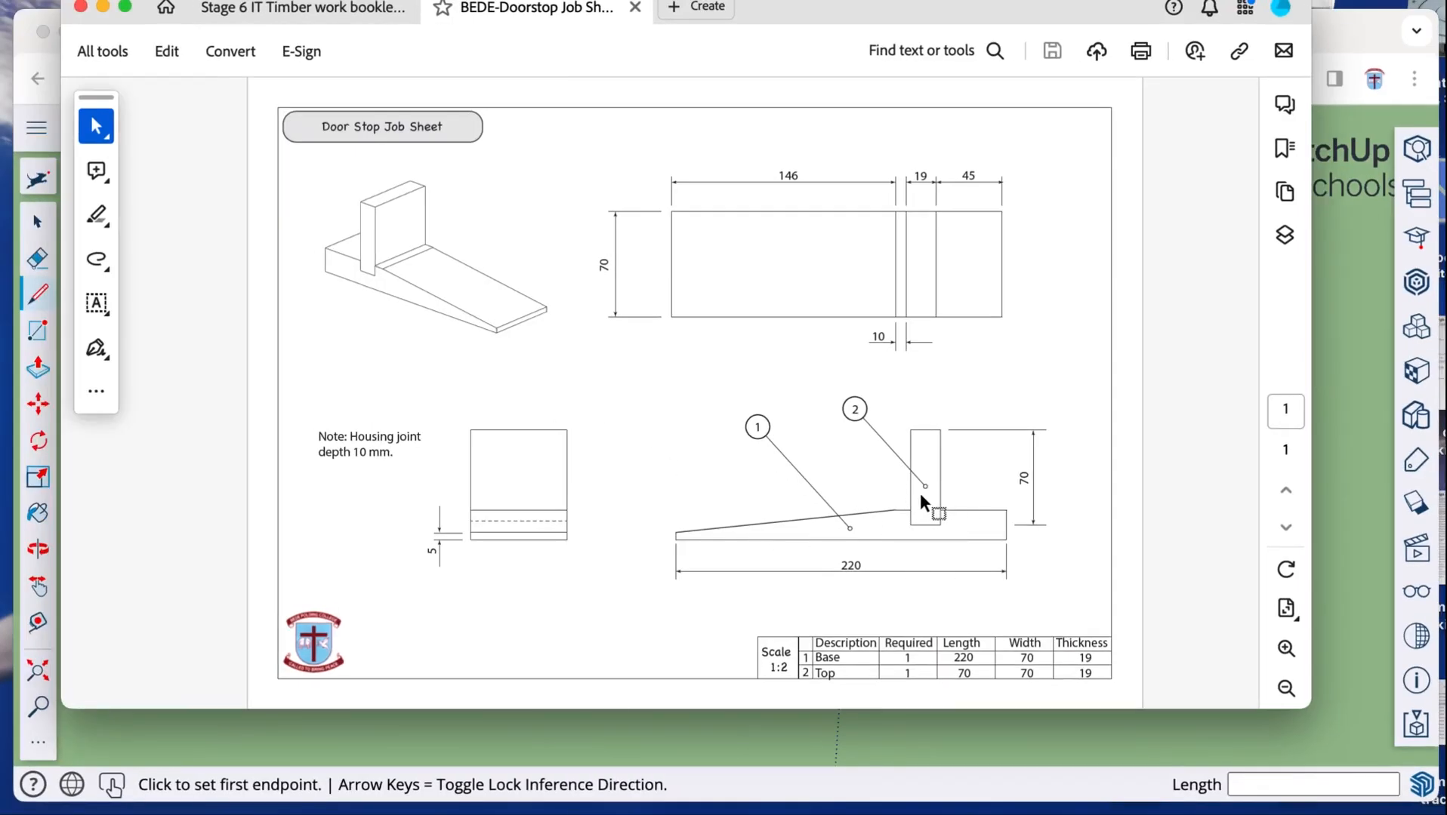
click(1359, 355)
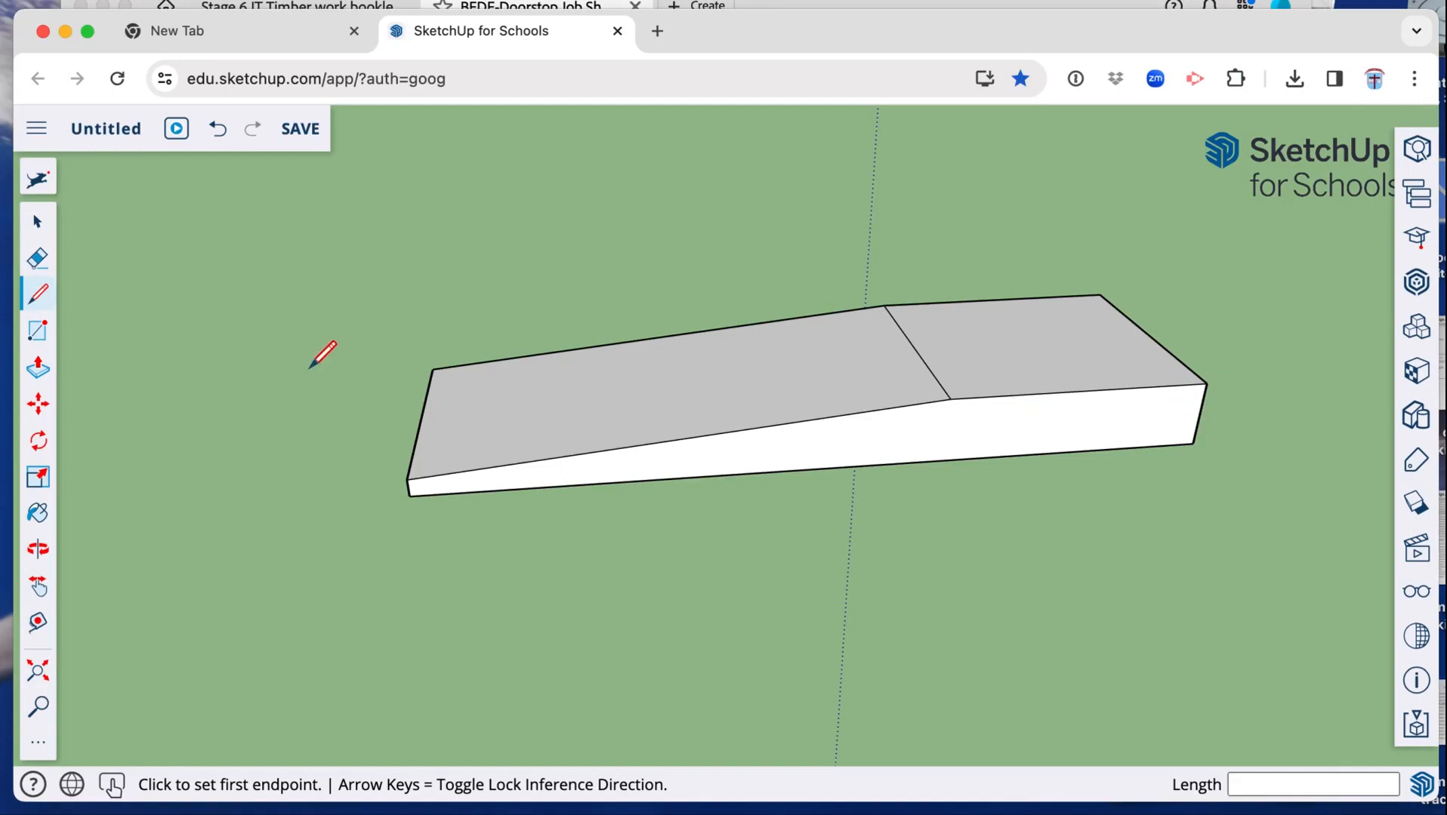
click(1206, 383)
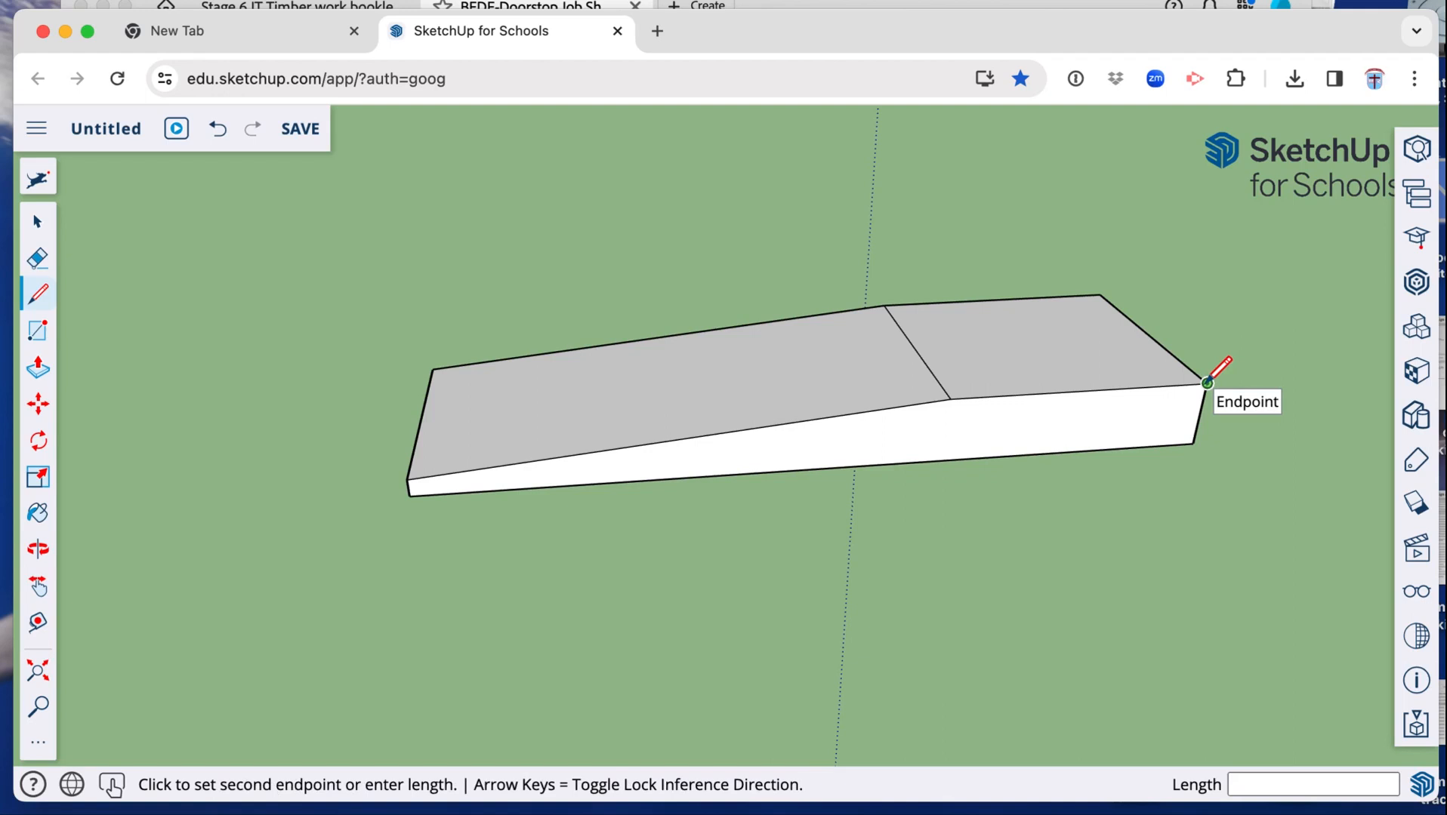
click(1102, 389)
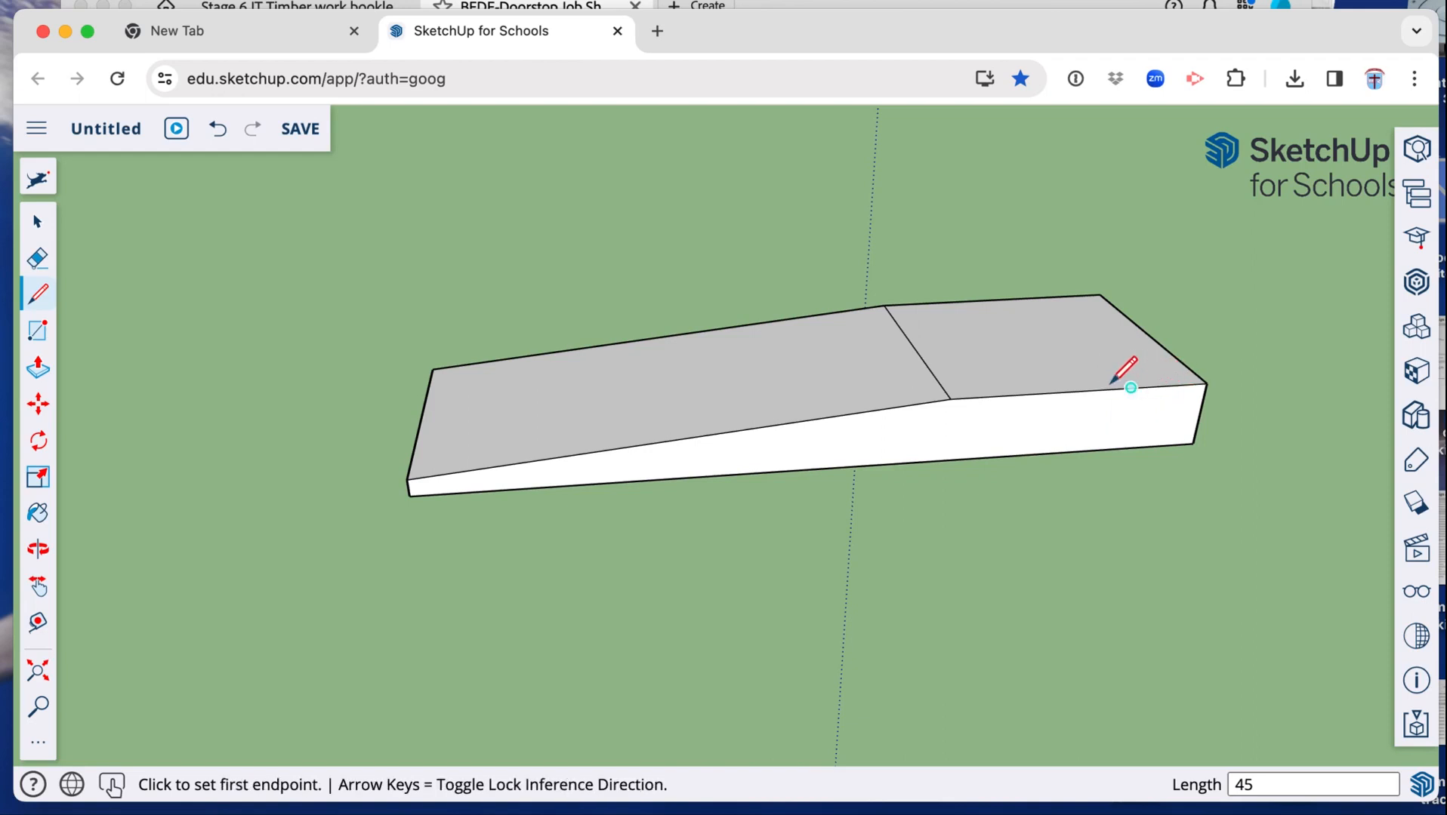
Outline the housing joint on the front face from the 45 mm mark, 10 mm deep and about 18 mm wide, closing at the top edge
click(1053, 393)
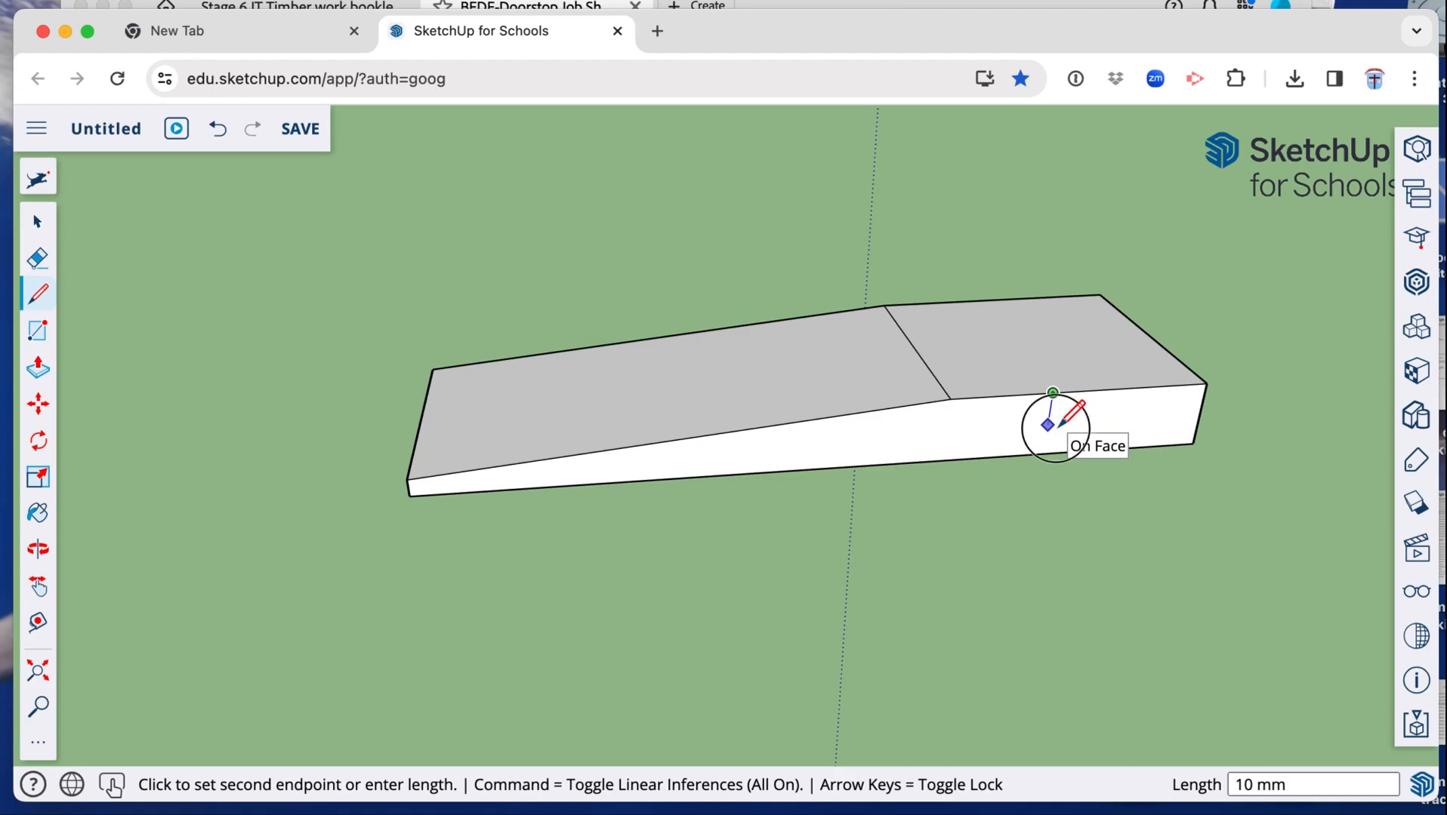
click(1047, 424)
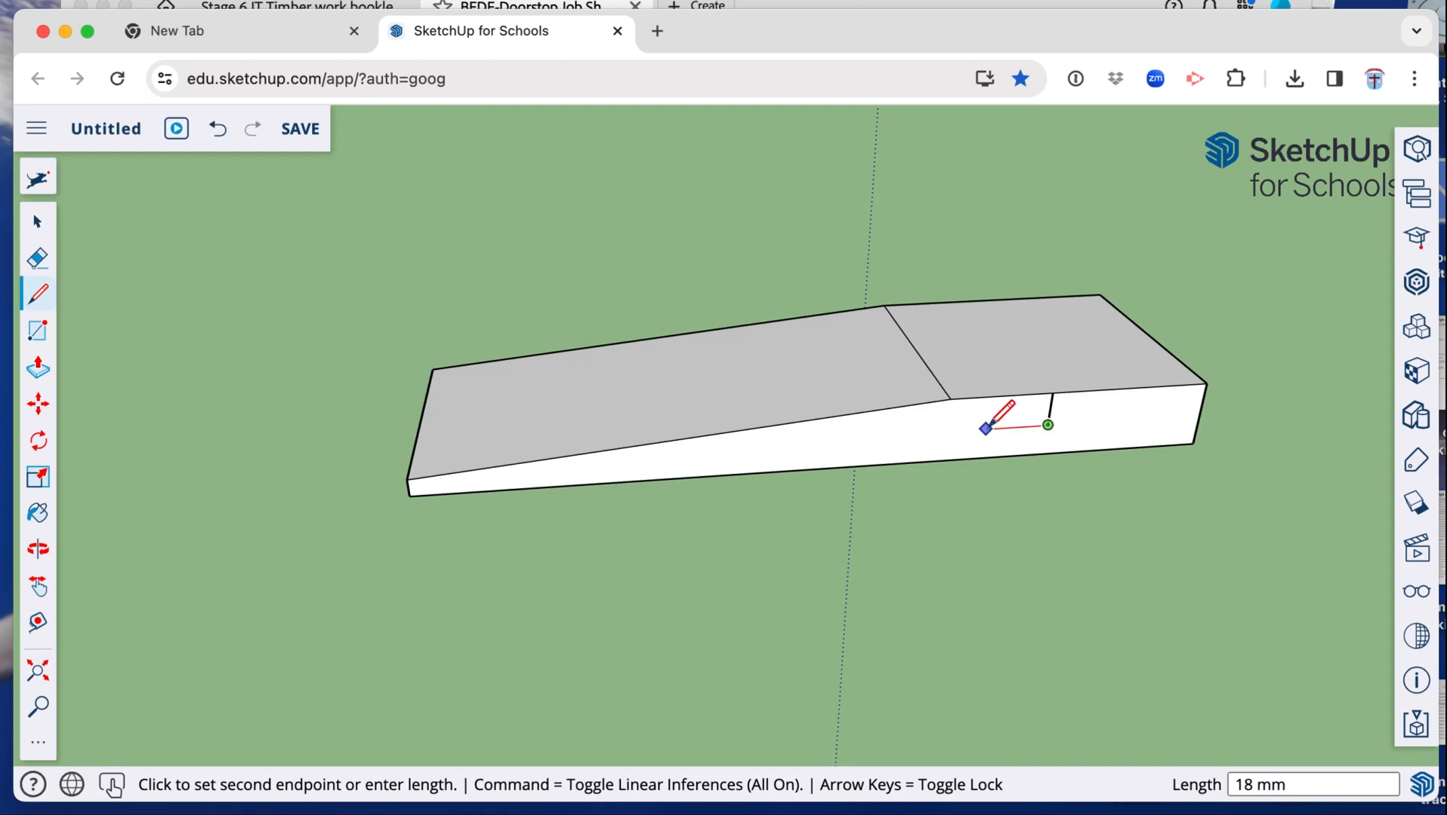
click(985, 429)
click(990, 395)
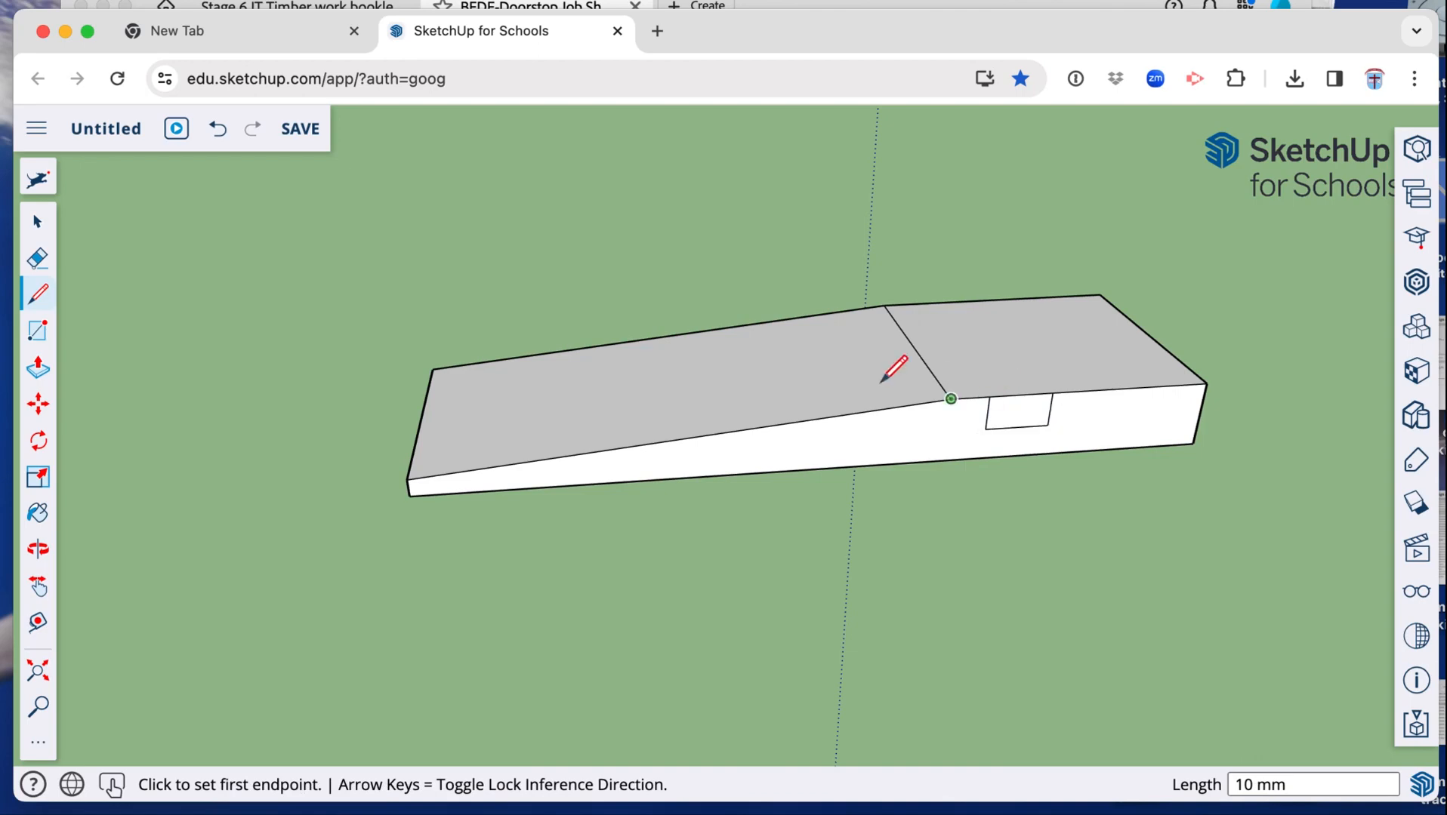
Push/Pull the housing outline 70 mm through the base to cut the slot across its full width
click(38, 370)
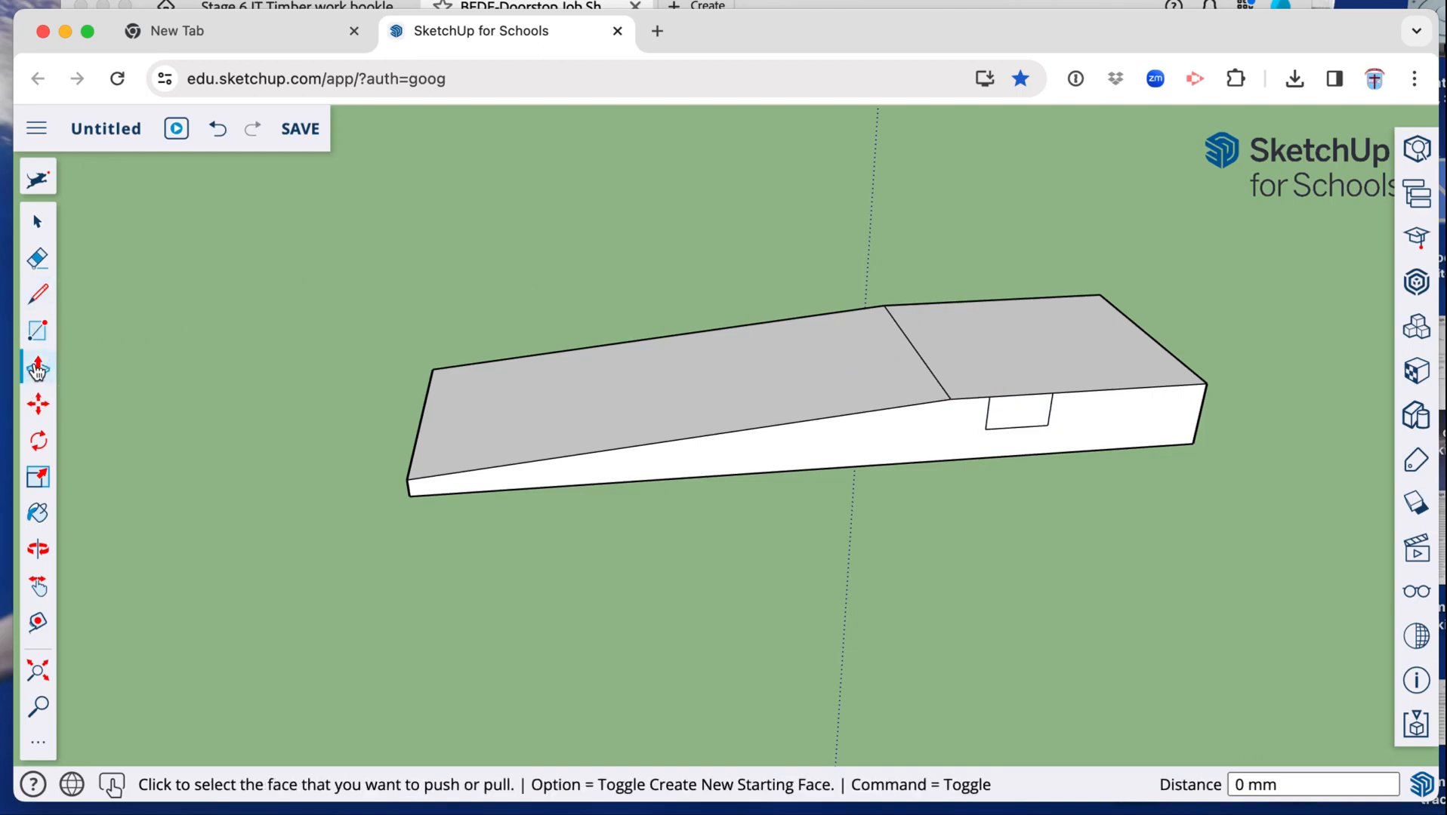
click(1026, 421)
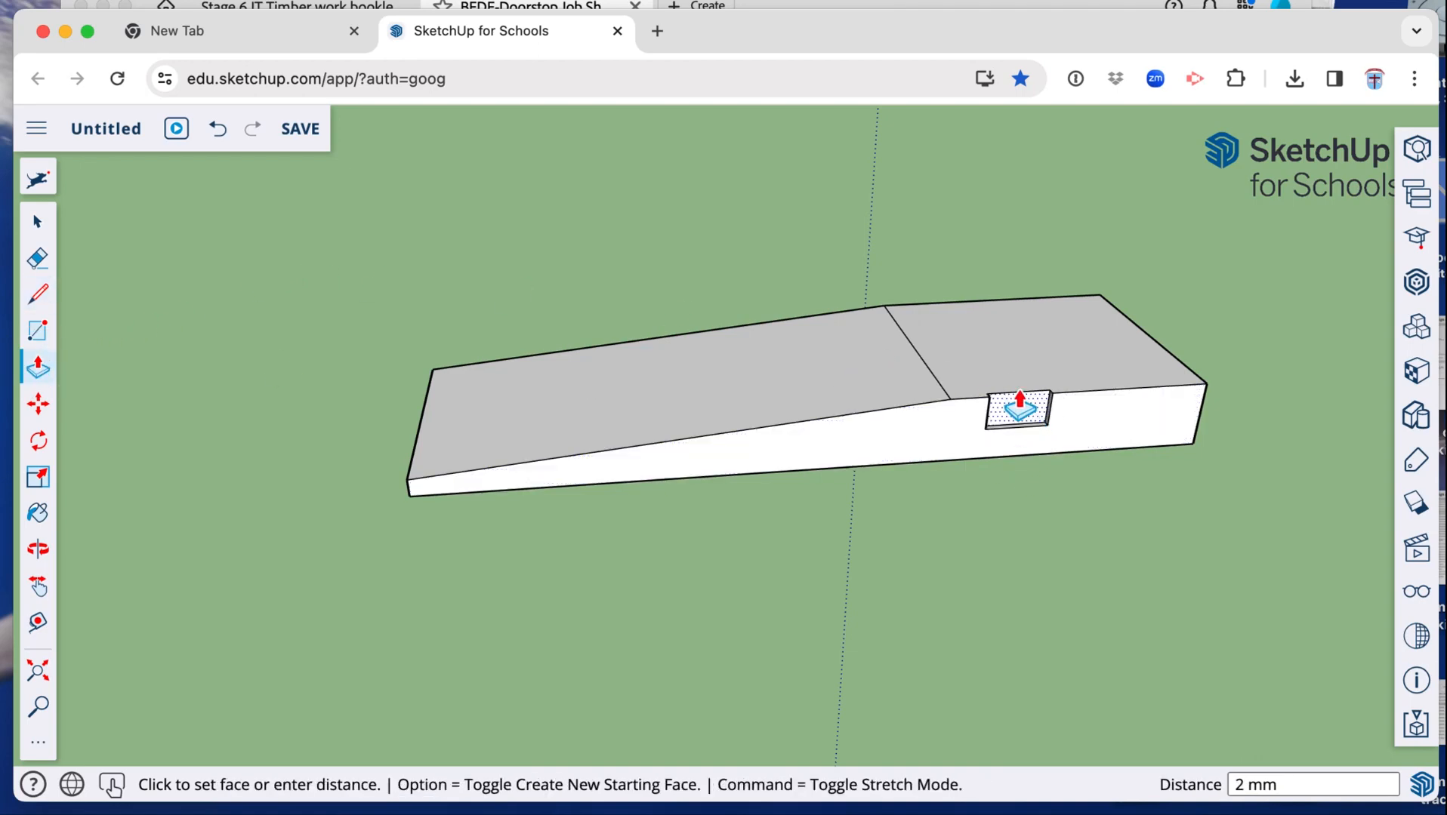
click(964, 311)
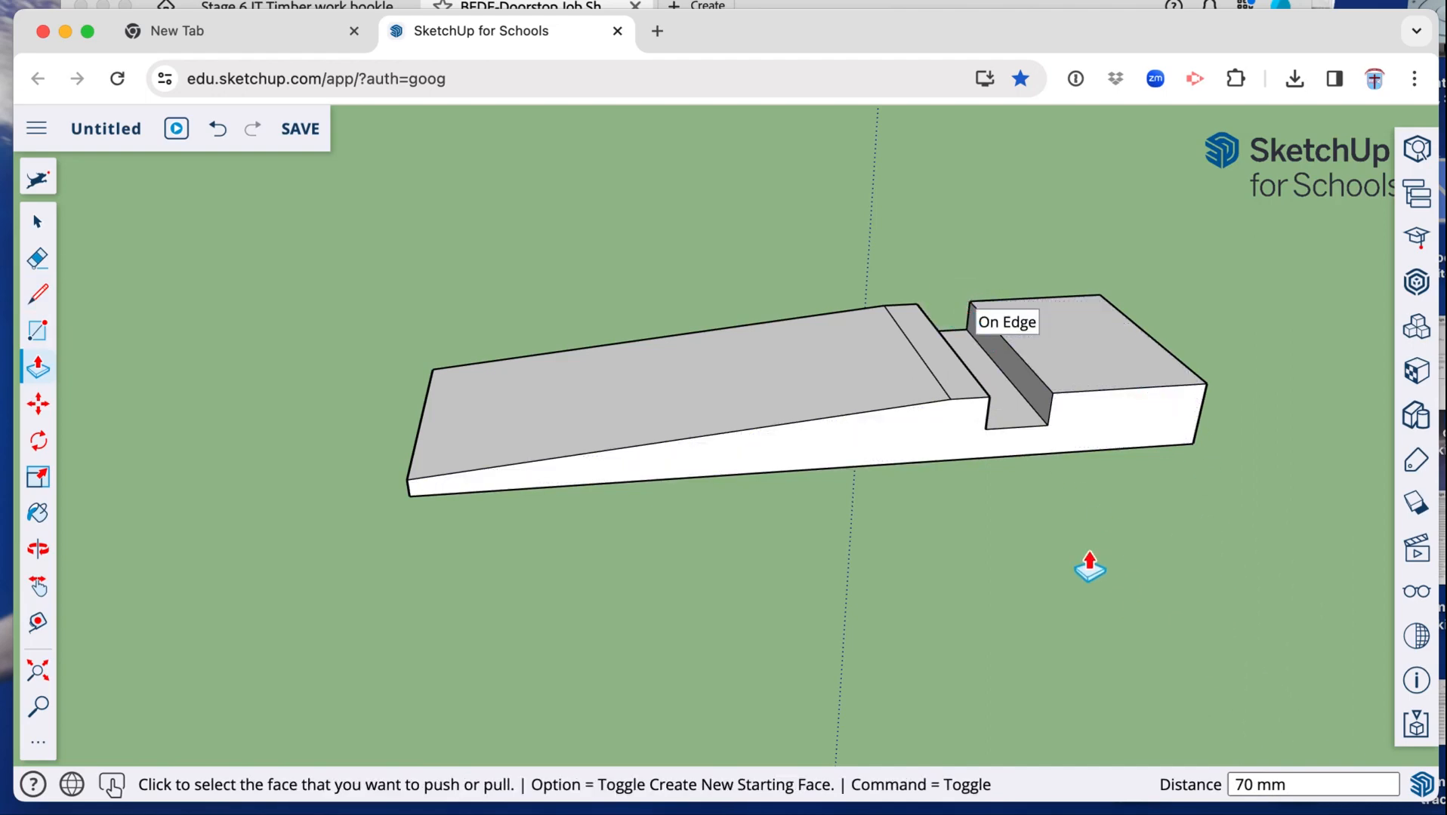
Check the top piece on the job sheet and draw its 19 x 70 mm rectangle on the ground beyond the base's thick end
key(ctrl+Up)
click(371, 138)
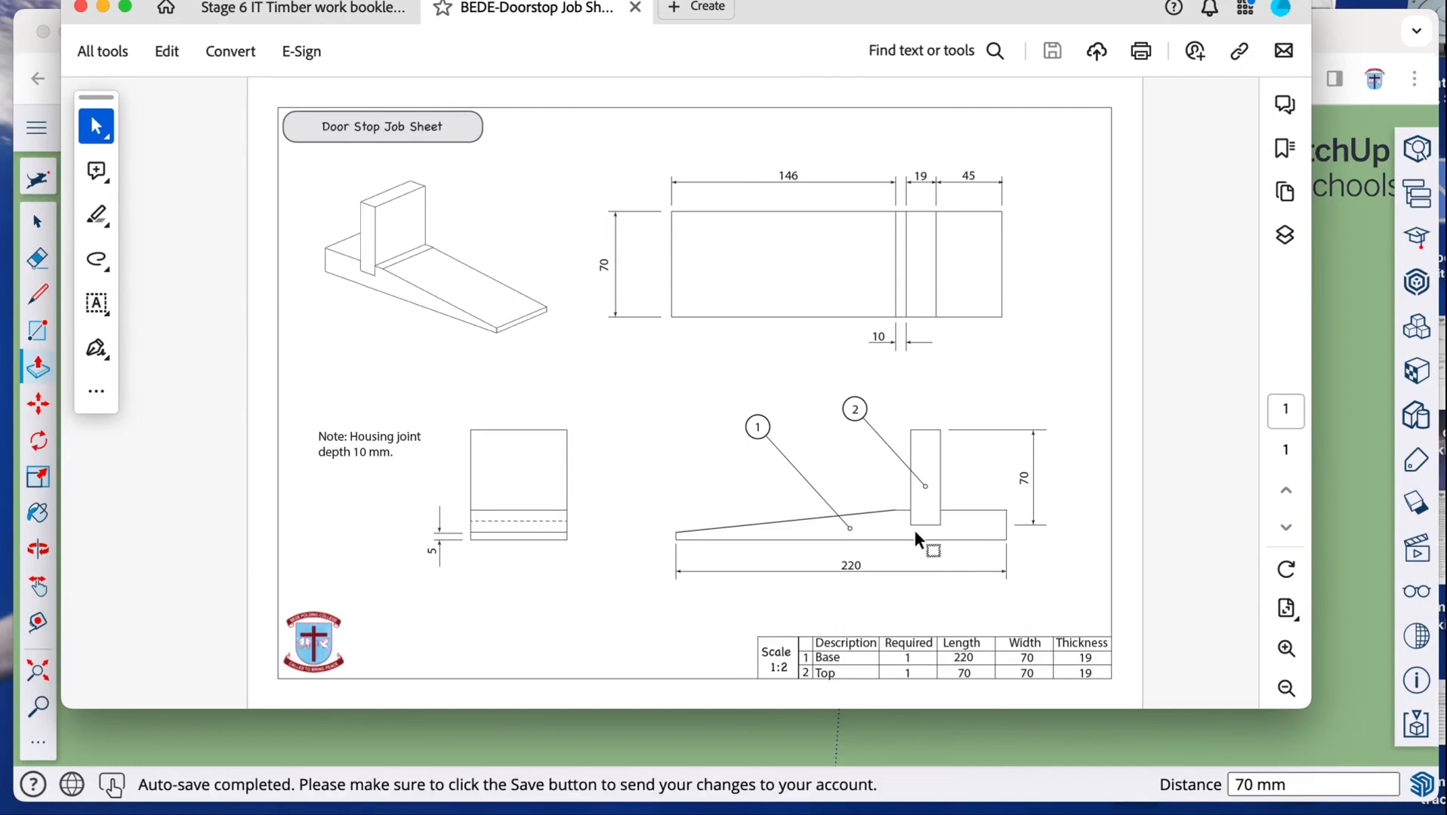
click(1340, 480)
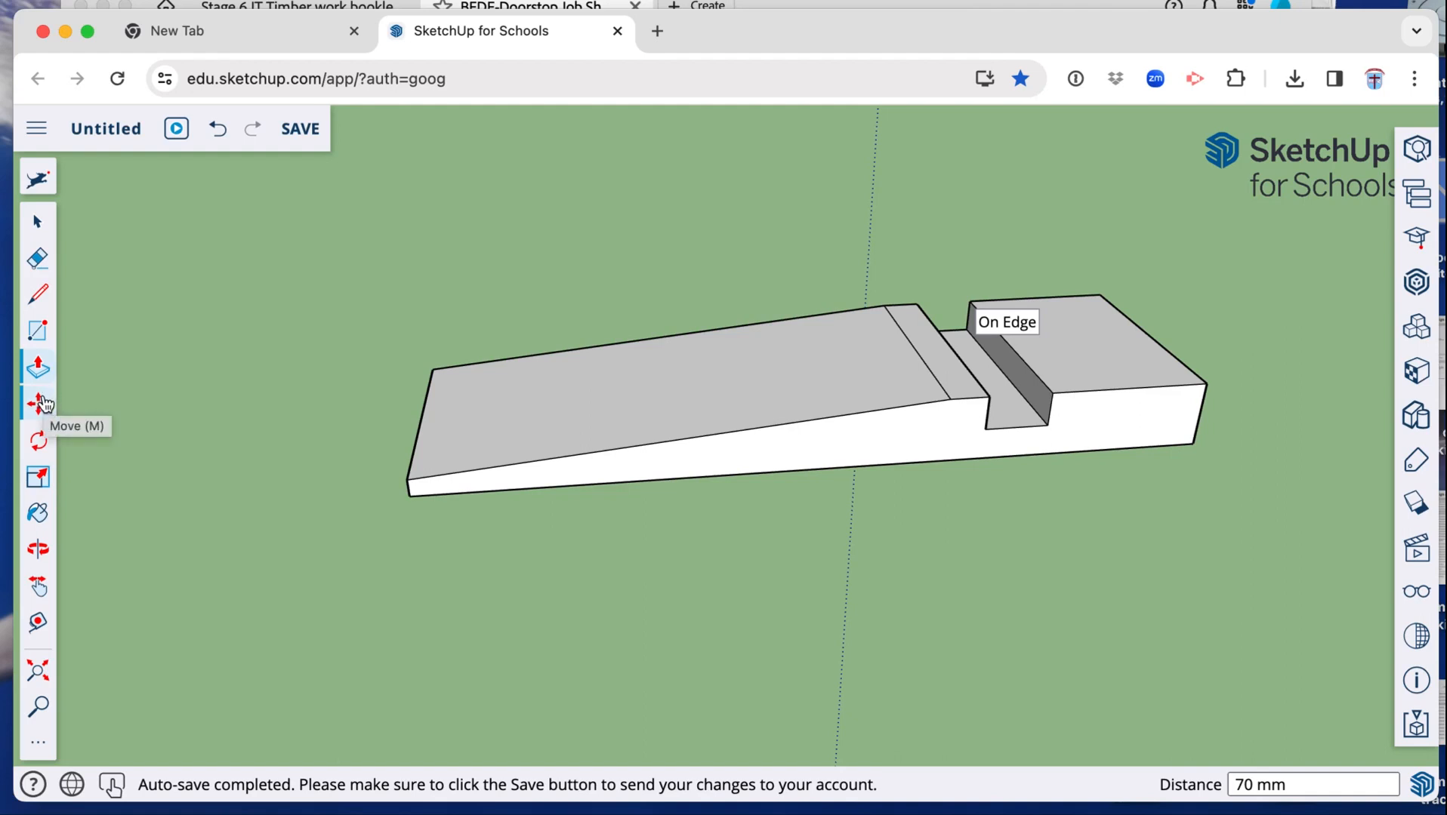
click(39, 587)
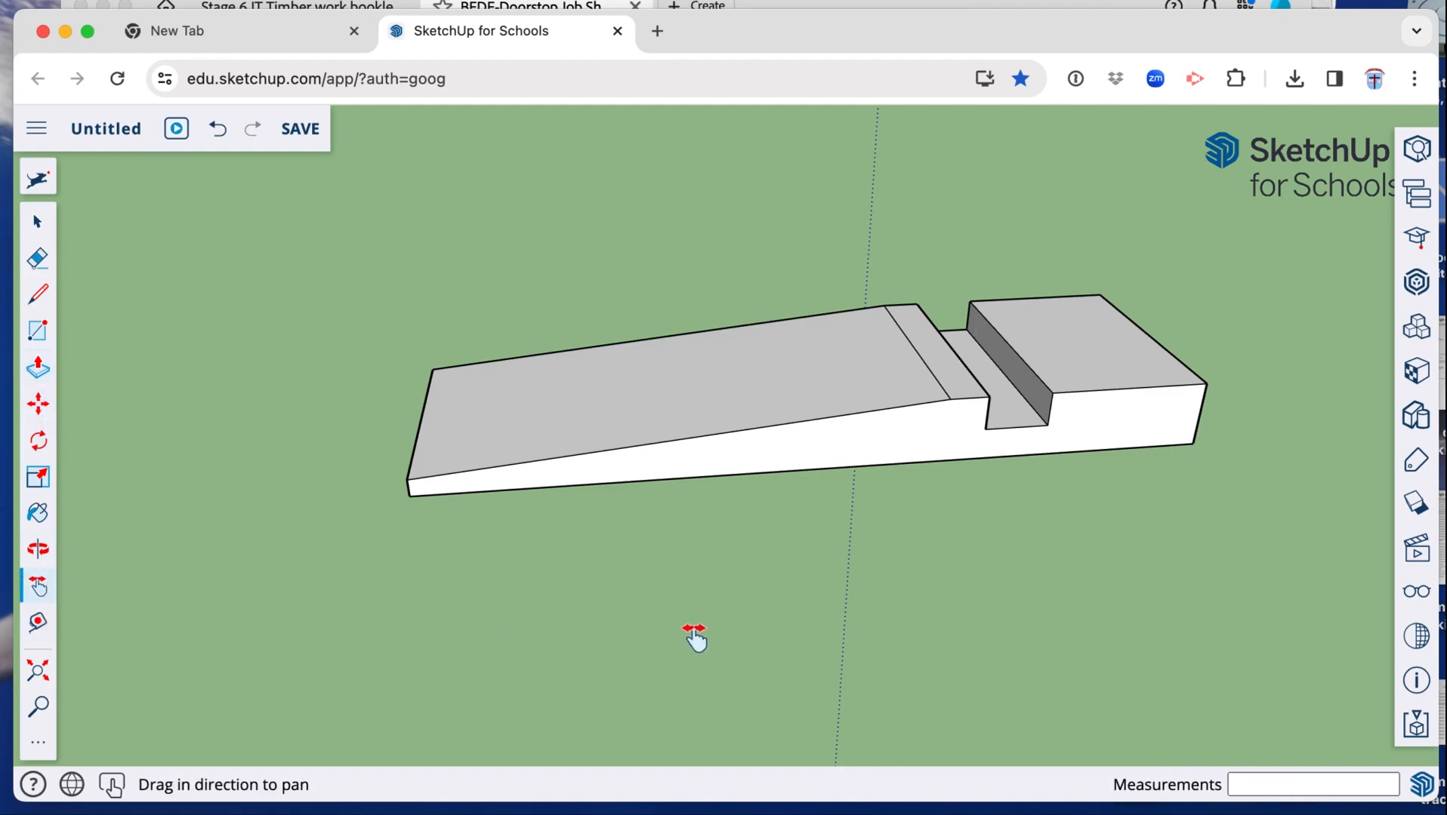
drag(697, 624, 328, 619)
click(38, 330)
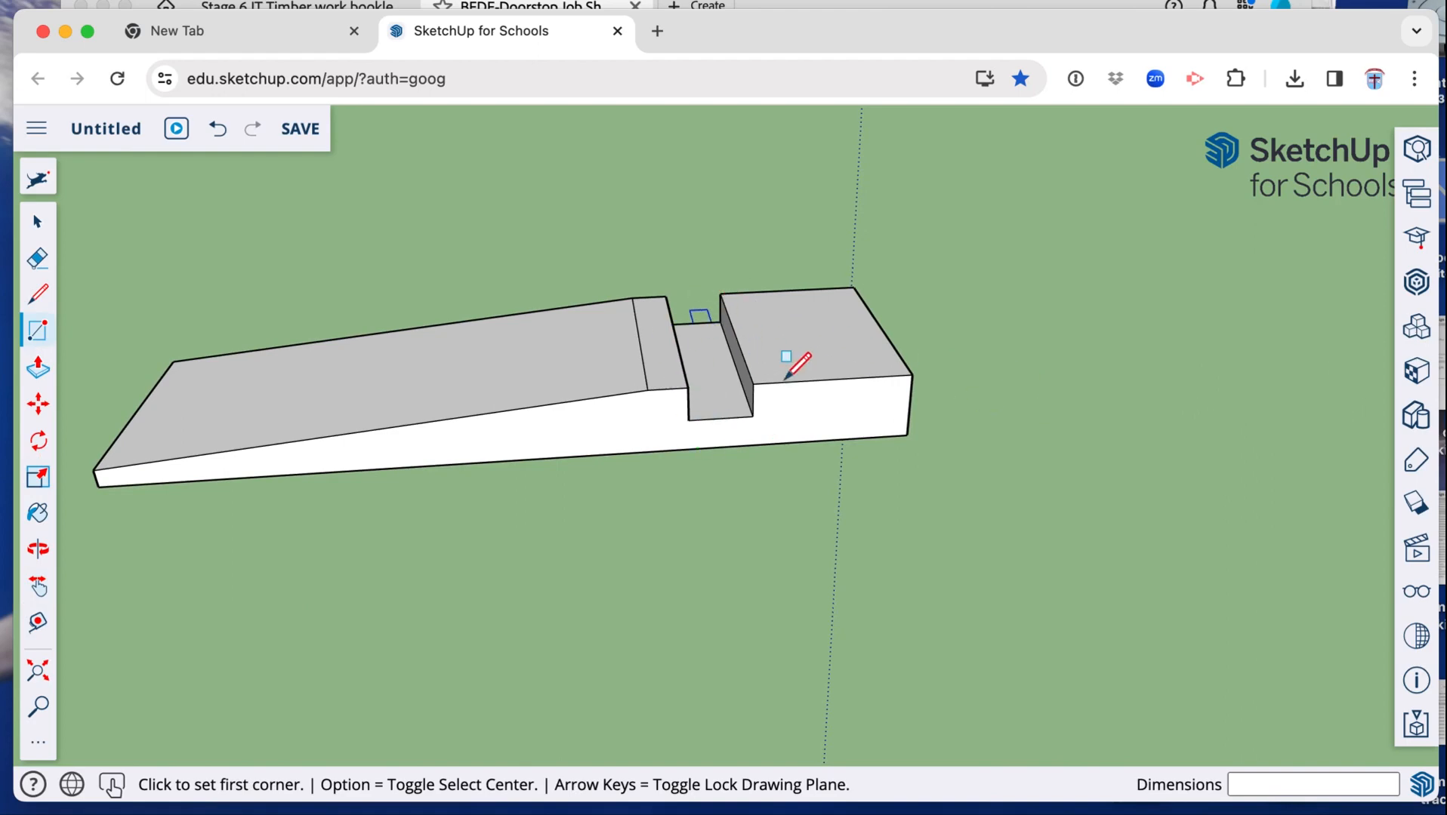
click(1007, 347)
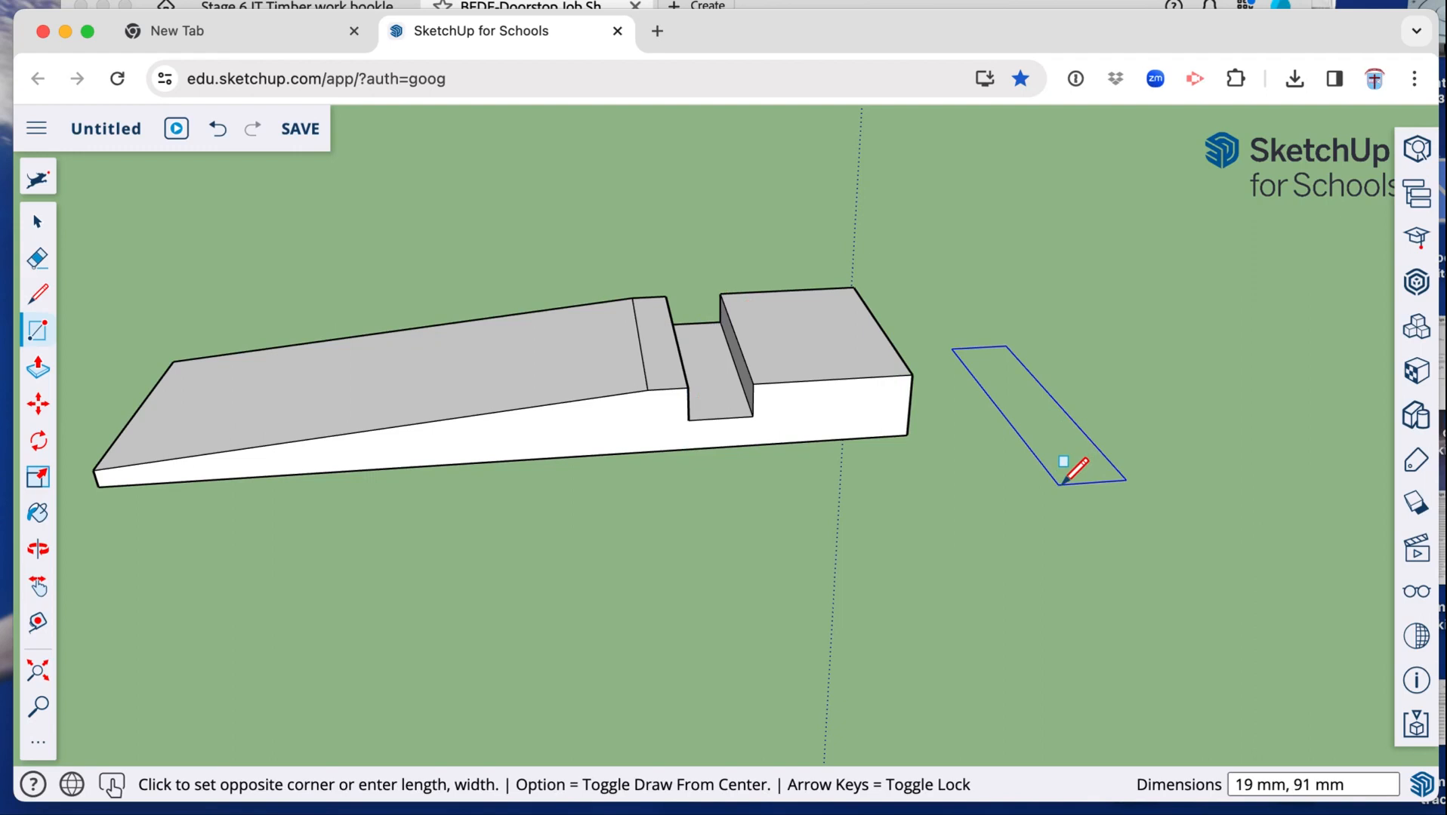
text(19,70)
key(Return)
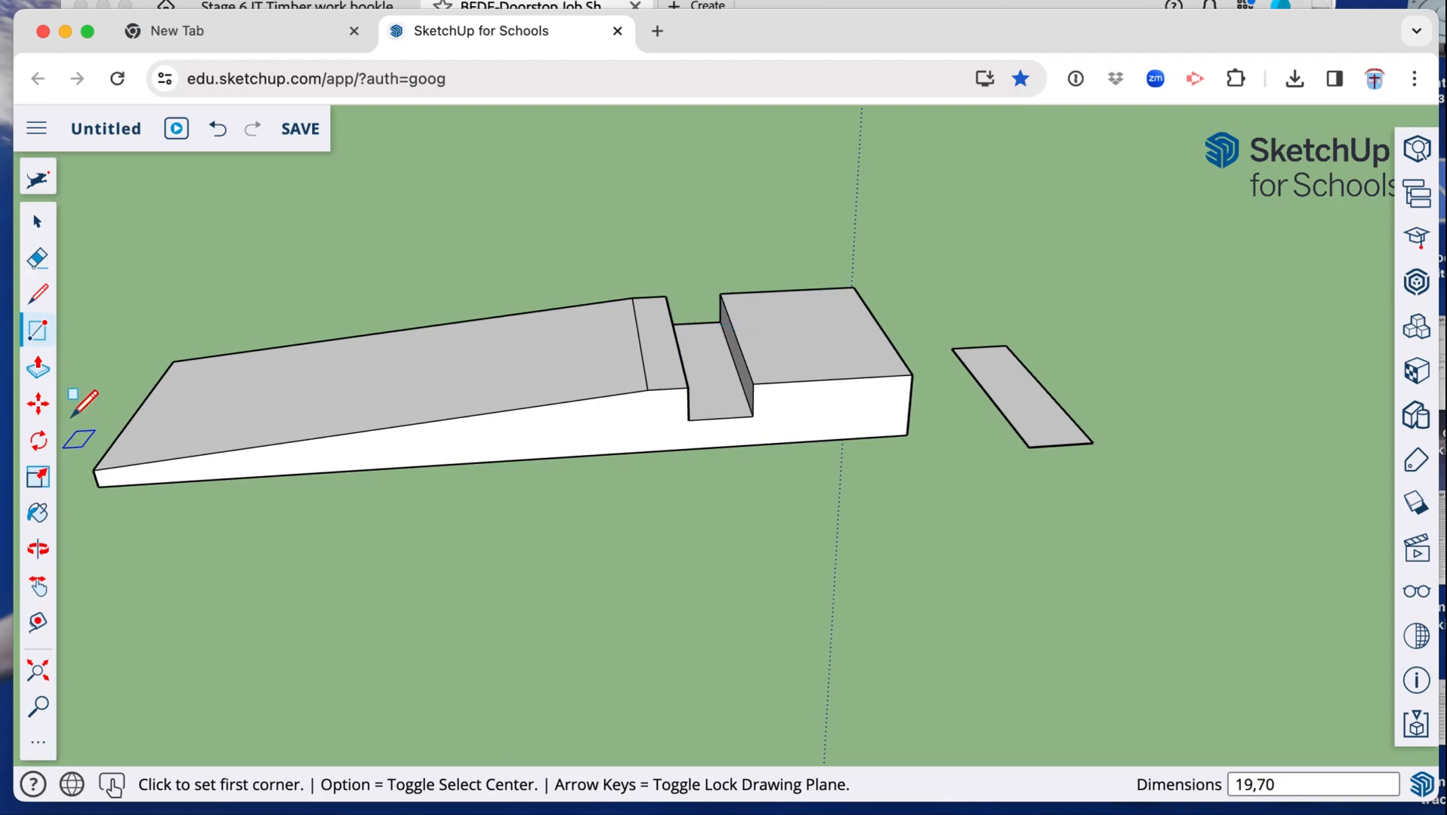
Use Push/Pull to extrude the 19 x 70 mm rectangle upward by 70 mm to form the top piece
click(40, 379)
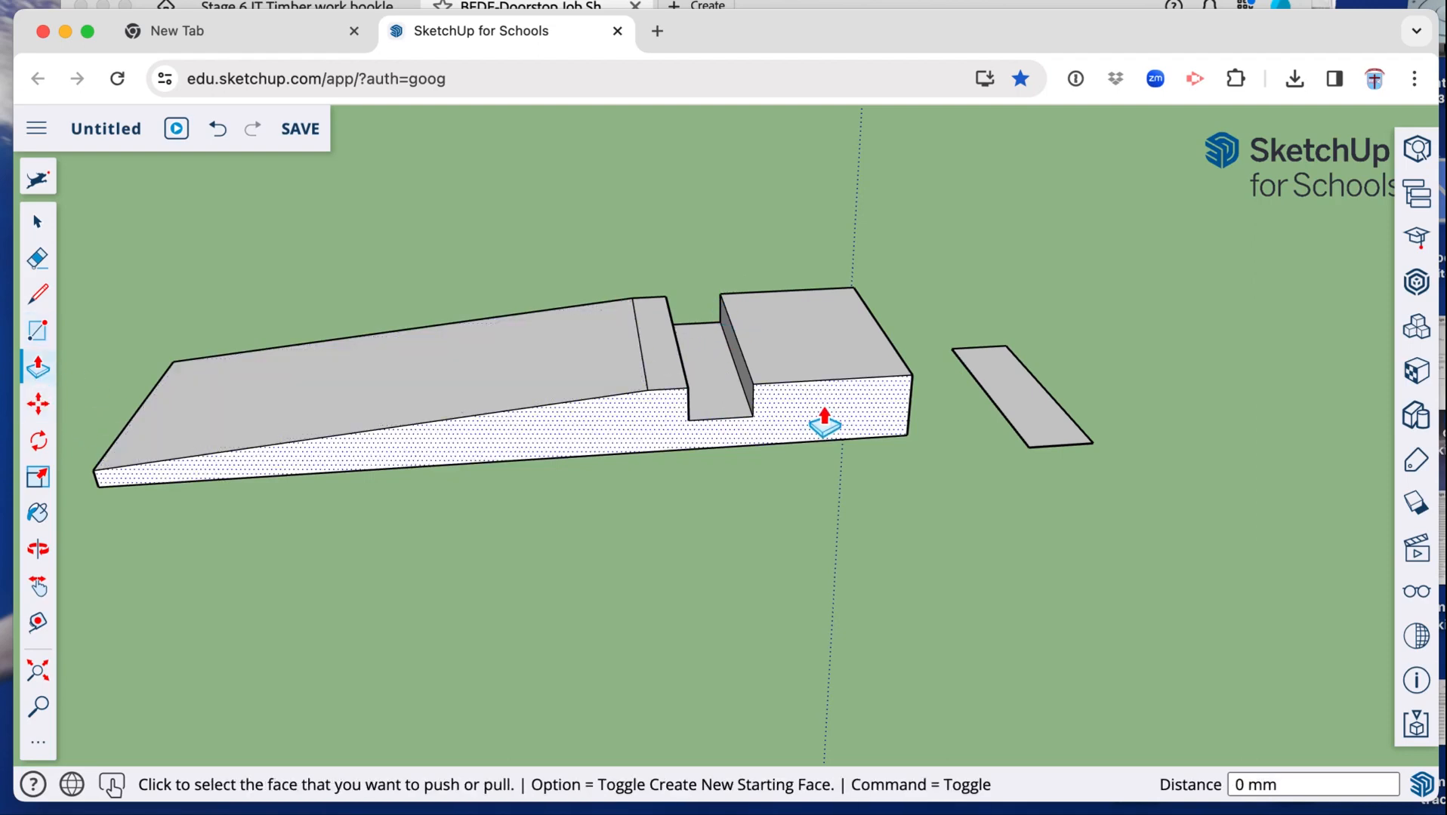
click(1019, 404)
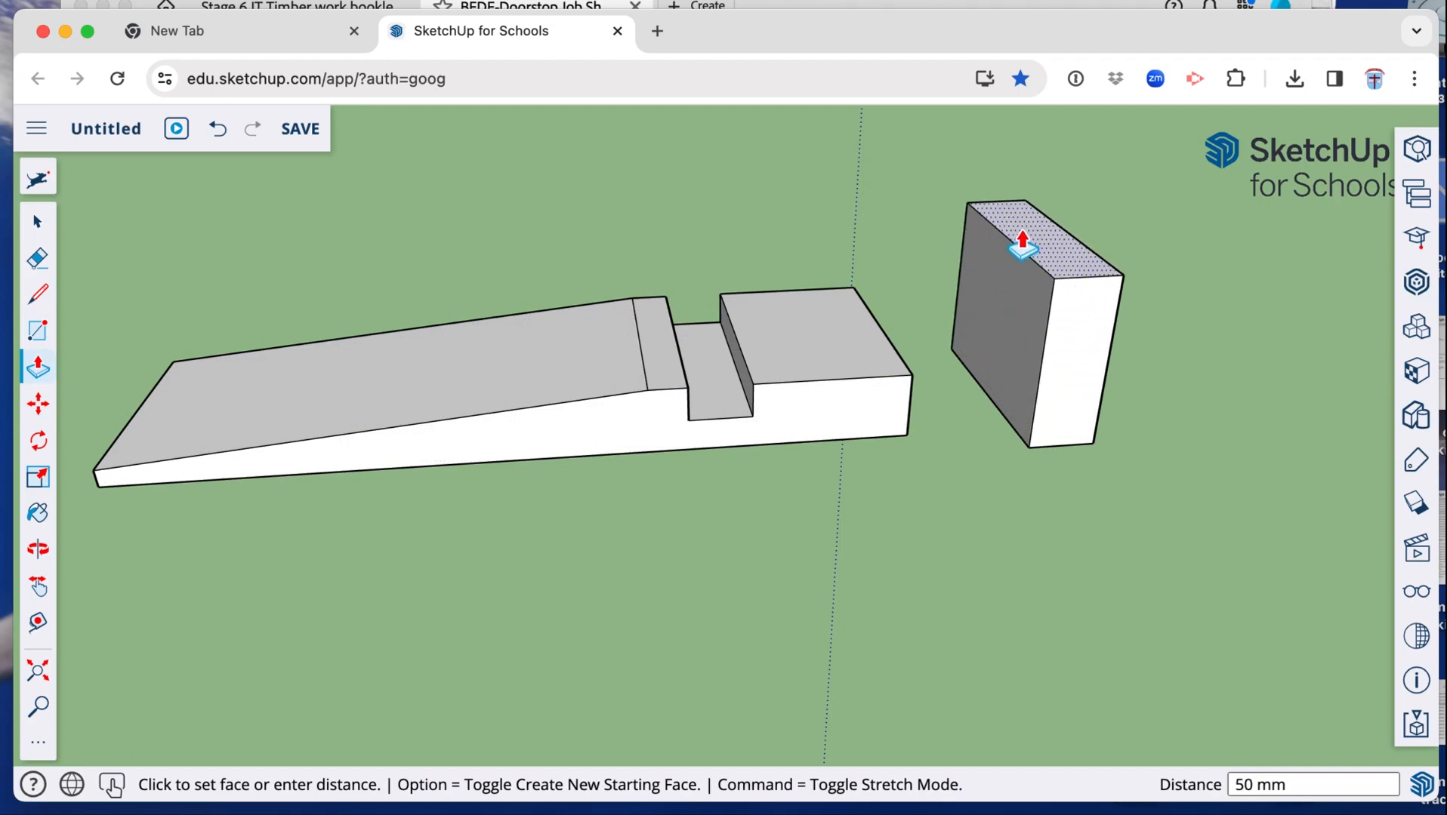
key(Return)
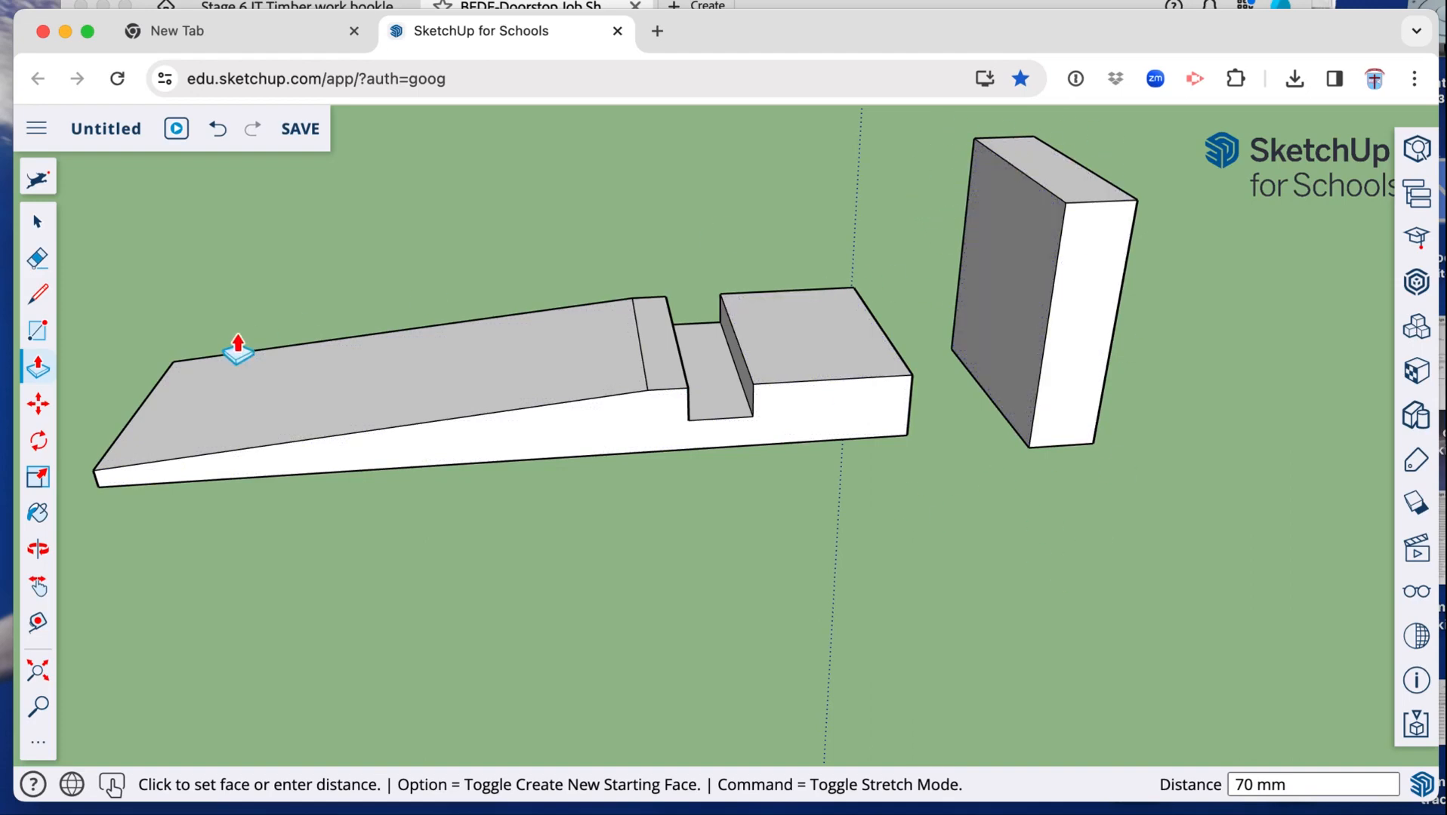
Move the entire top piece about 96 mm by its lower front corner onto the housing slot's bottom front corner nearest the taper
click(42, 224)
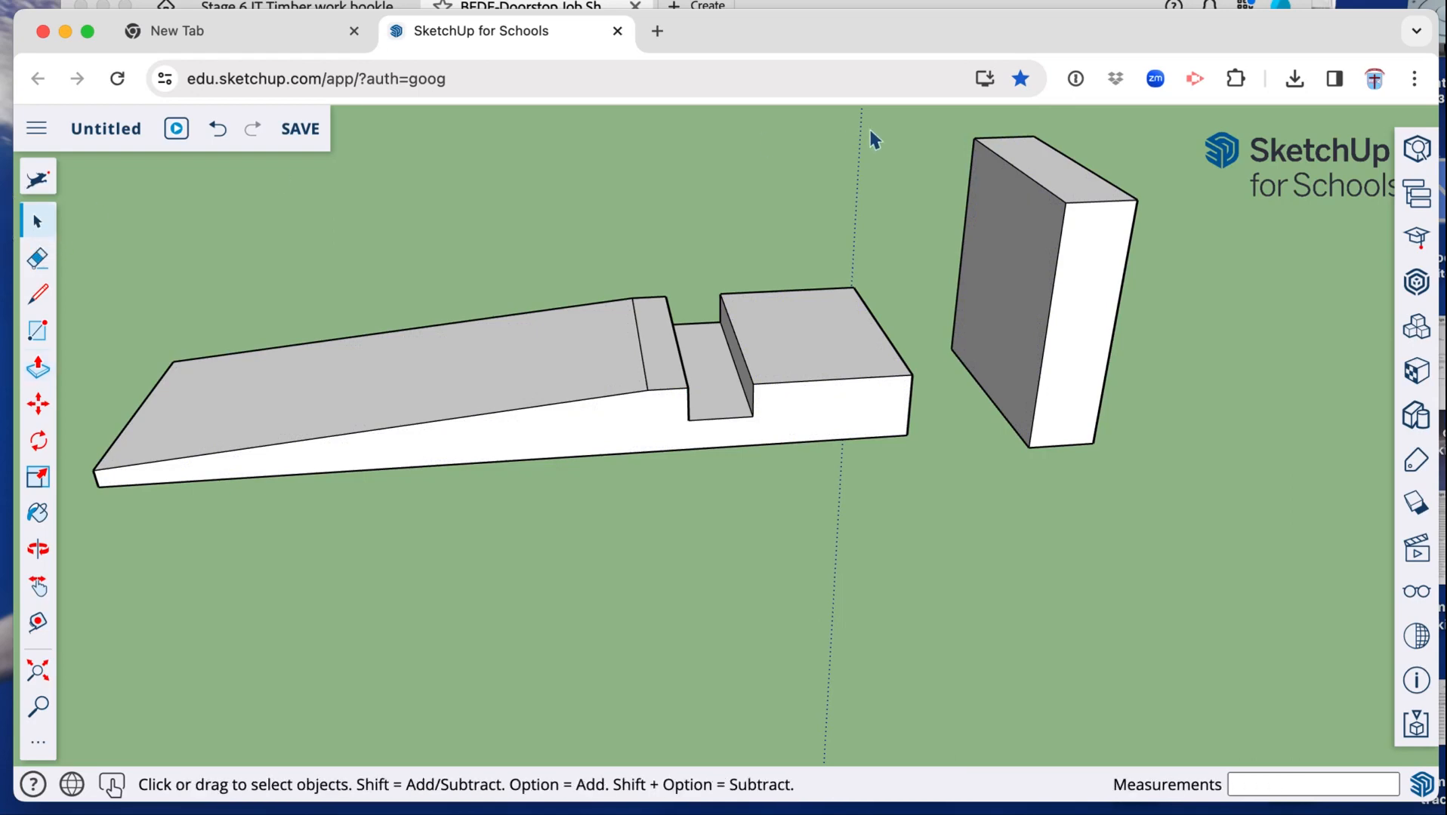
drag(928, 115, 1123, 474)
drag(1151, 491, 1155, 487)
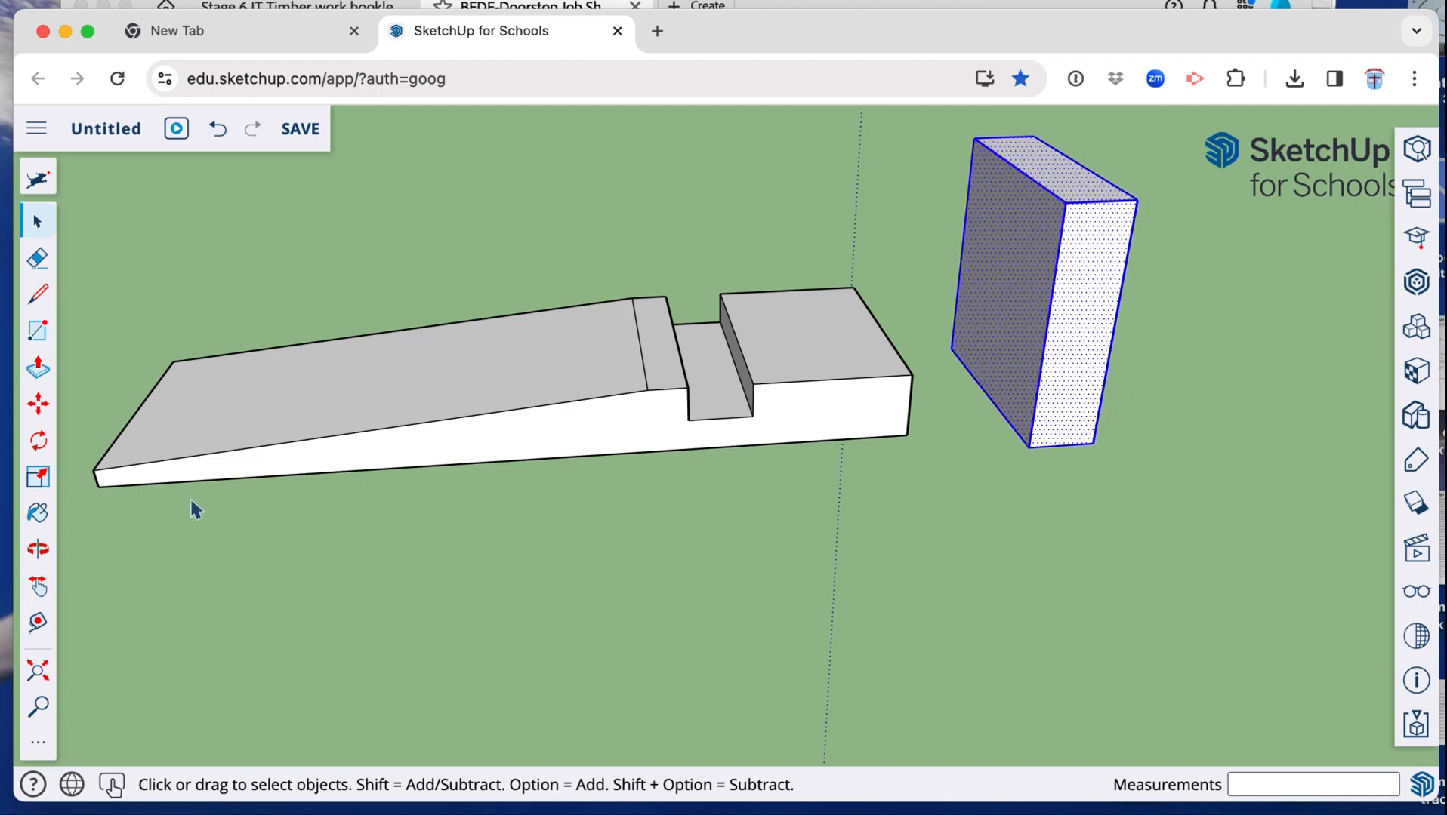
click(39, 405)
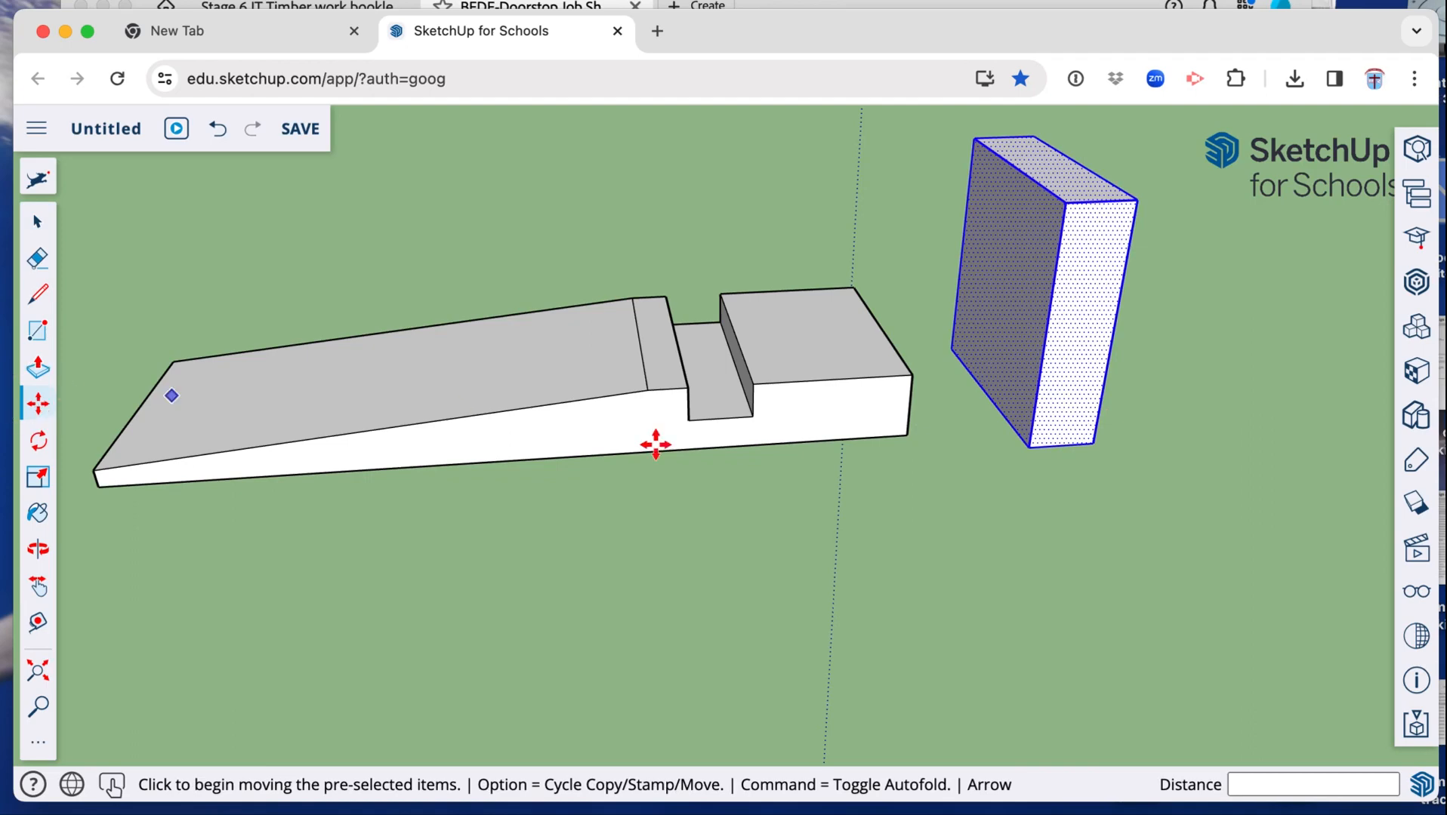
click(1028, 448)
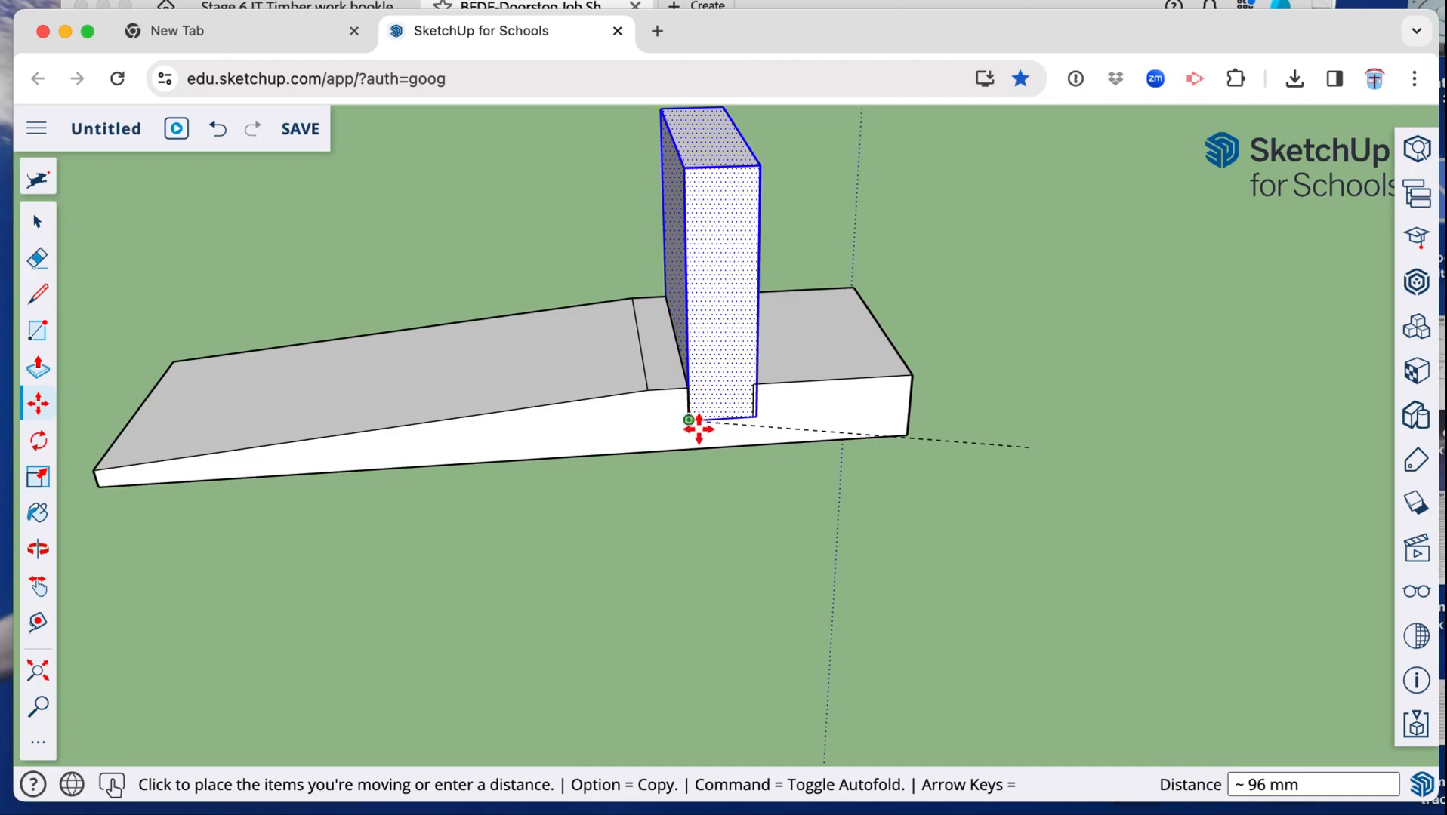
click(688, 423)
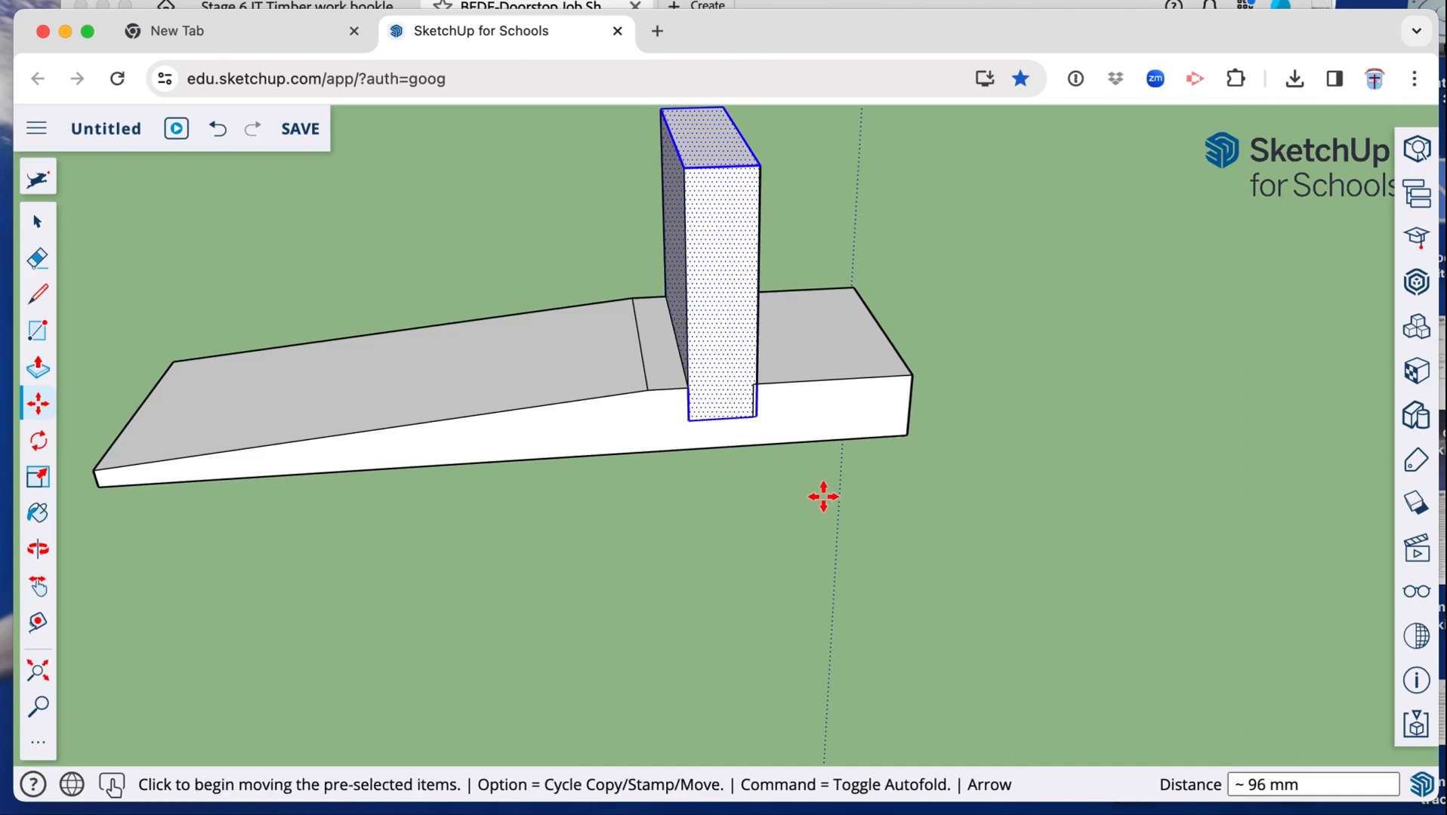
Examine the fit of the top piece in the base's housing joint from the front, the thick end and above
scroll(780, 498, right, 5)
scroll(781, 498, right, 10)
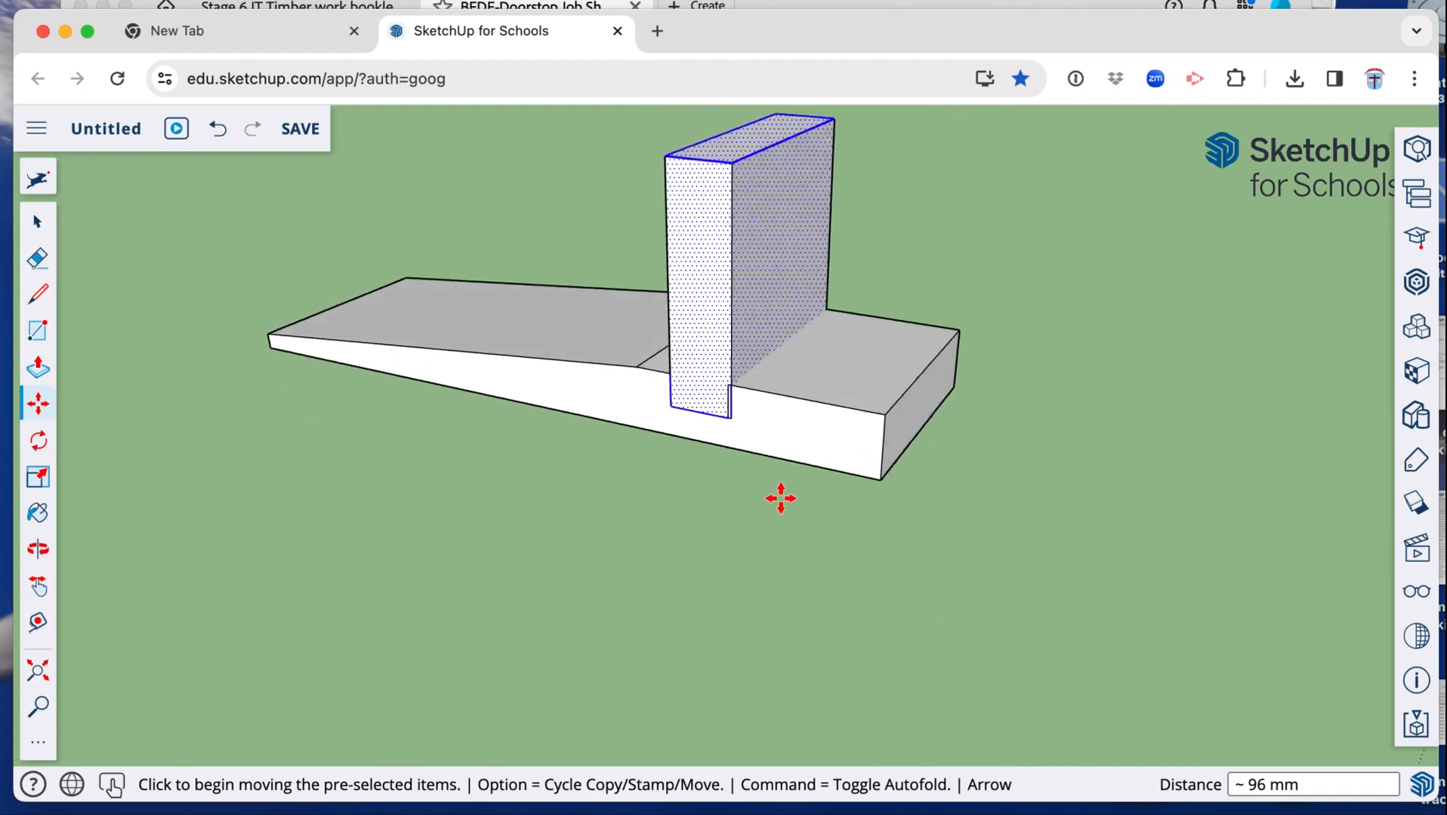
scroll(781, 499, down, 10)
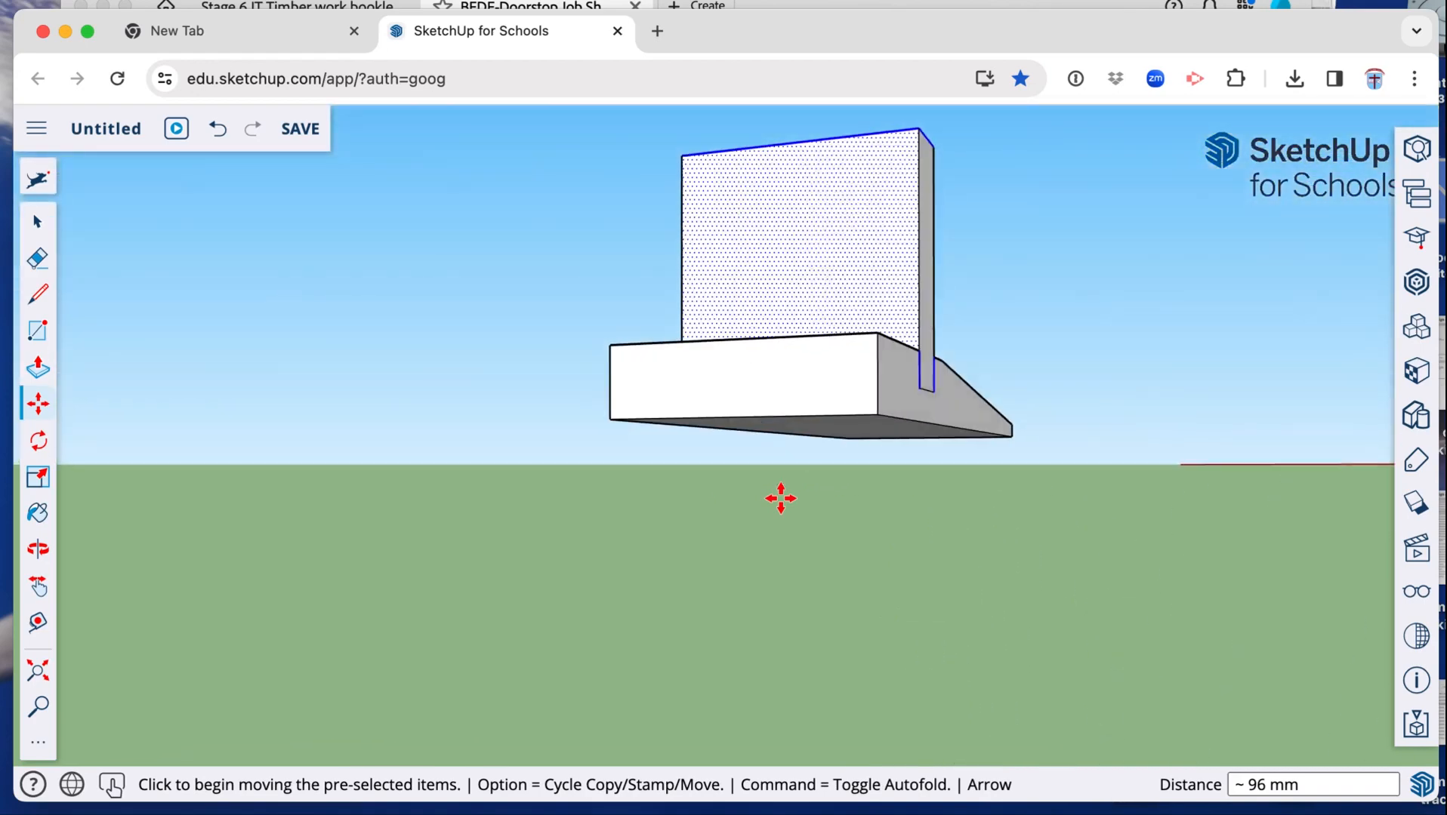
scroll(780, 499, right, 10)
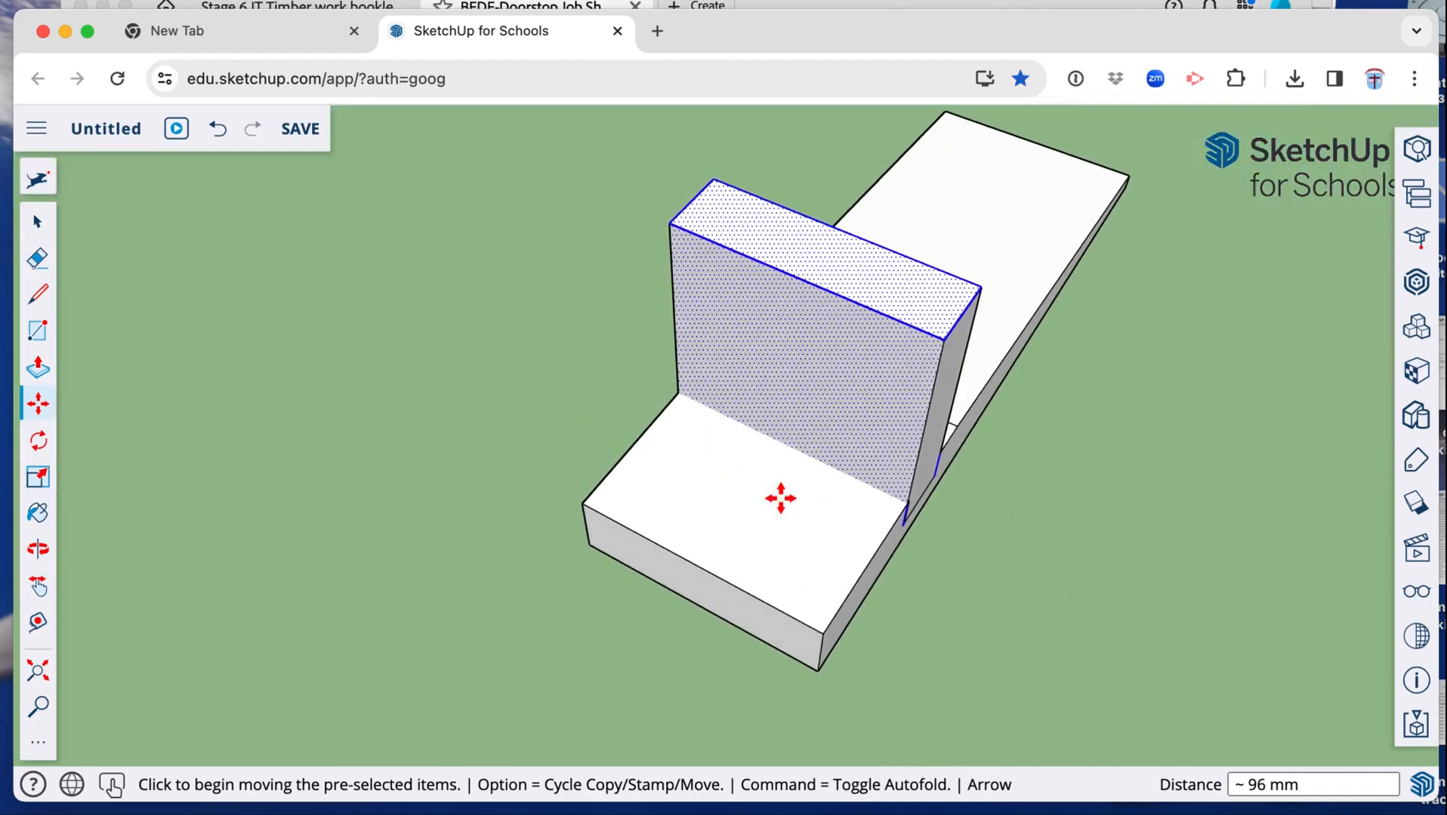
scroll(780, 498, up, 10)
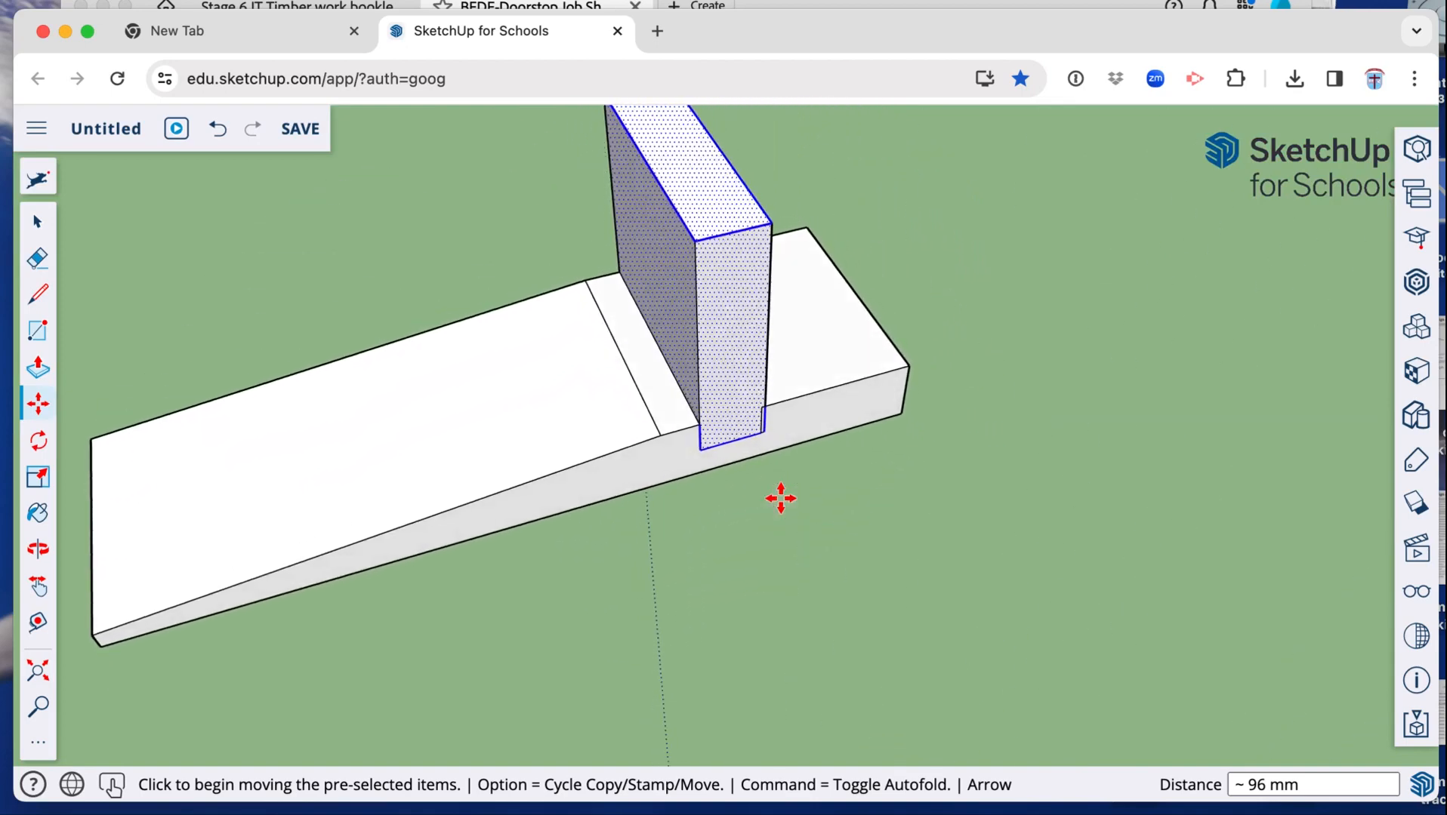
scroll(781, 499, down, 5)
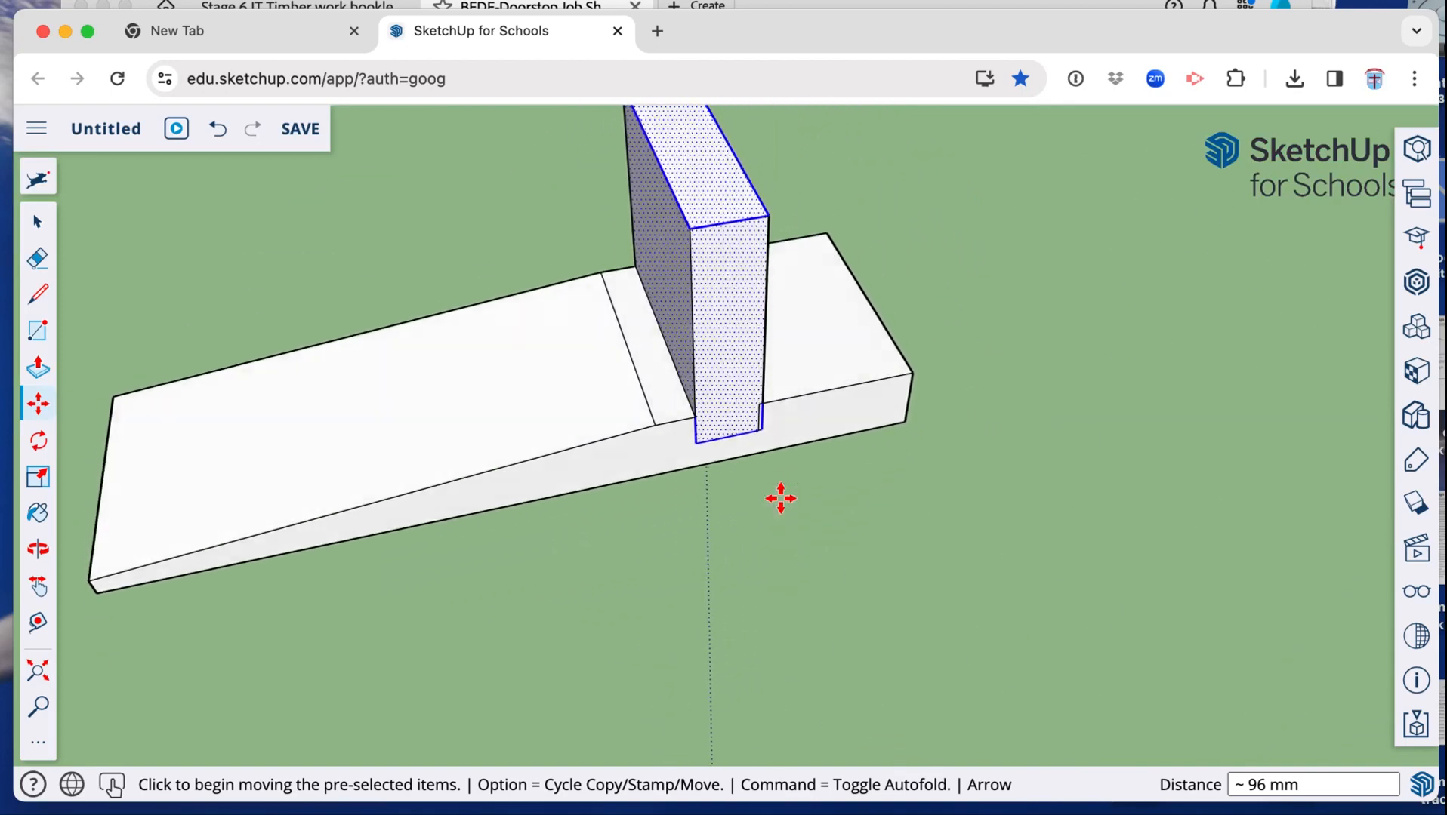